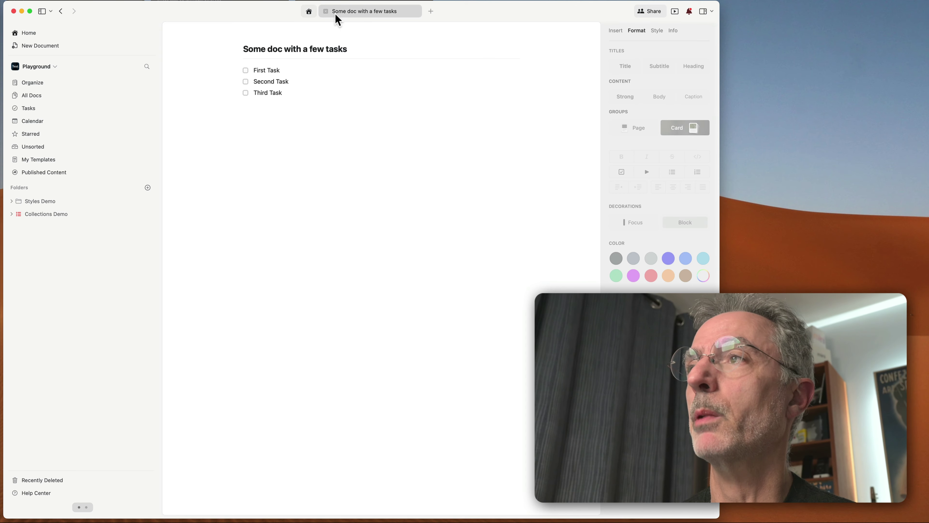
# Step: Show the Tasks overview, preview and open 'Some doc with a few tasks', then return to Tasks
pyautogui.click(314, 69)
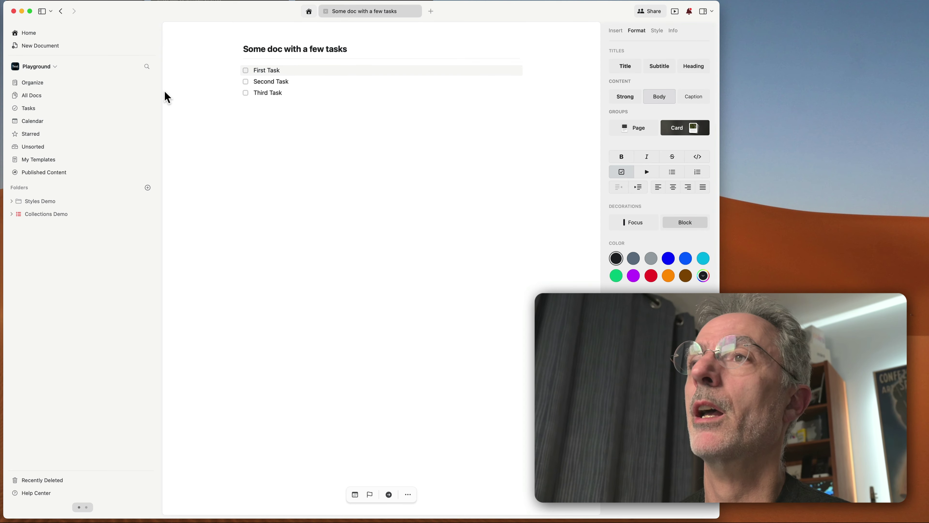
pyautogui.click(37, 108)
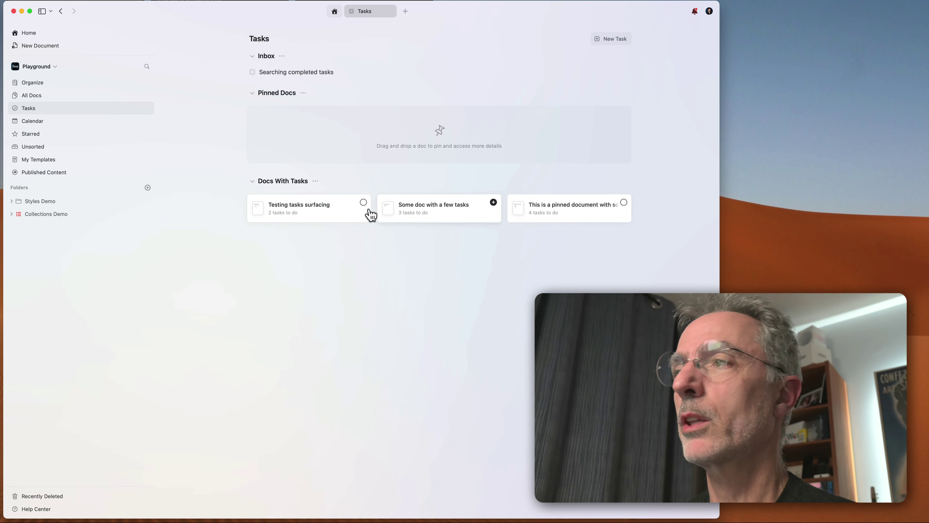
pyautogui.click(451, 211)
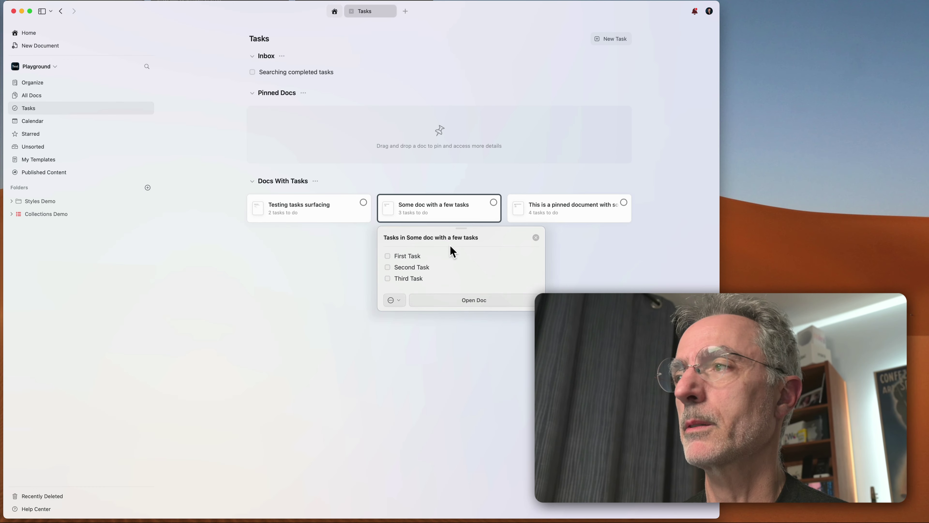
pyautogui.click(333, 276)
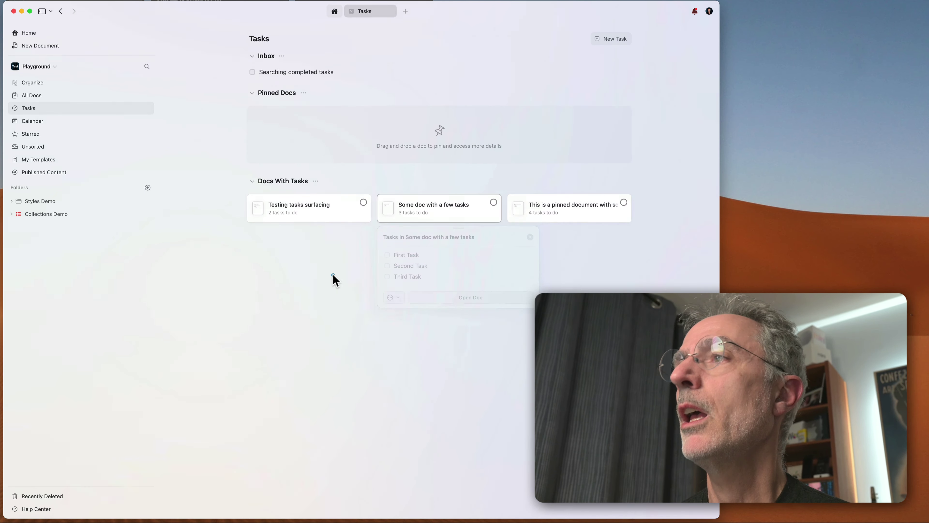
pyautogui.doubleClick(388, 212)
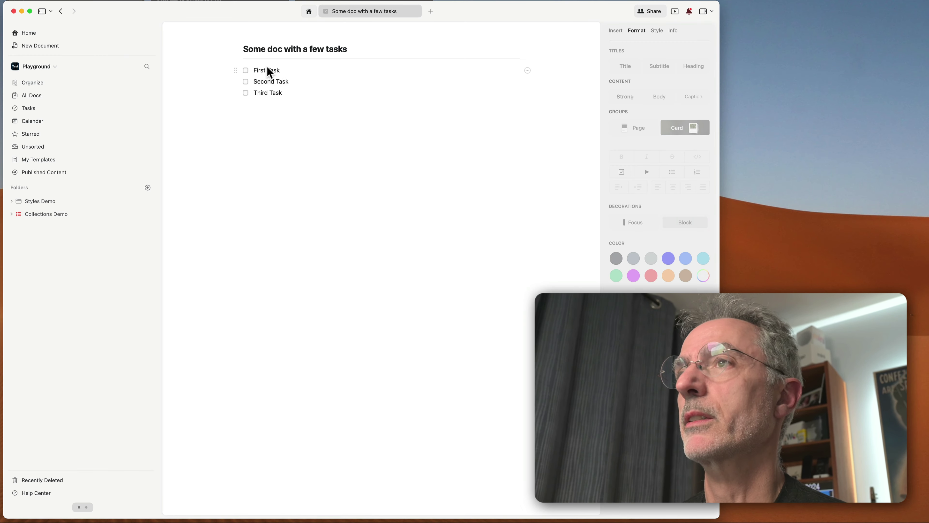
pyautogui.click(60, 12)
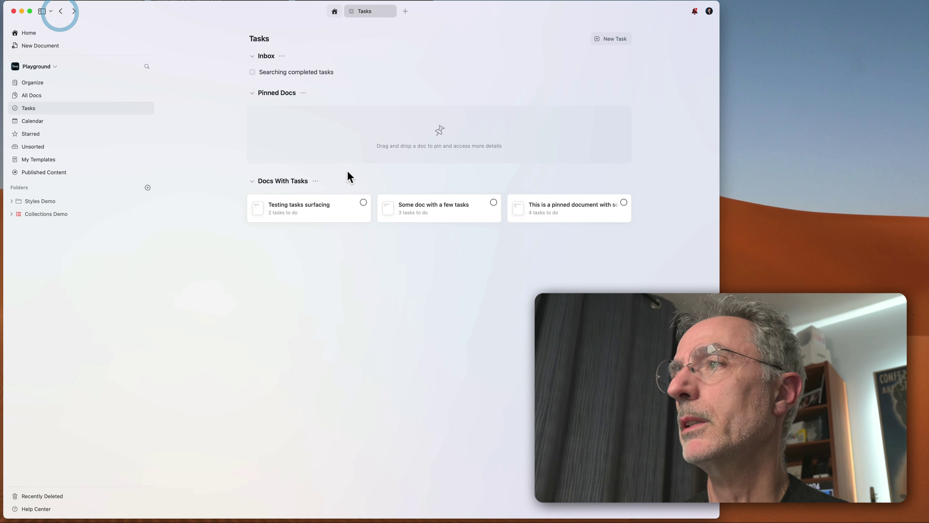
# Step: Create the task 'This is a forth task' on the doc card and preview its four tasks
pyautogui.click(494, 203)
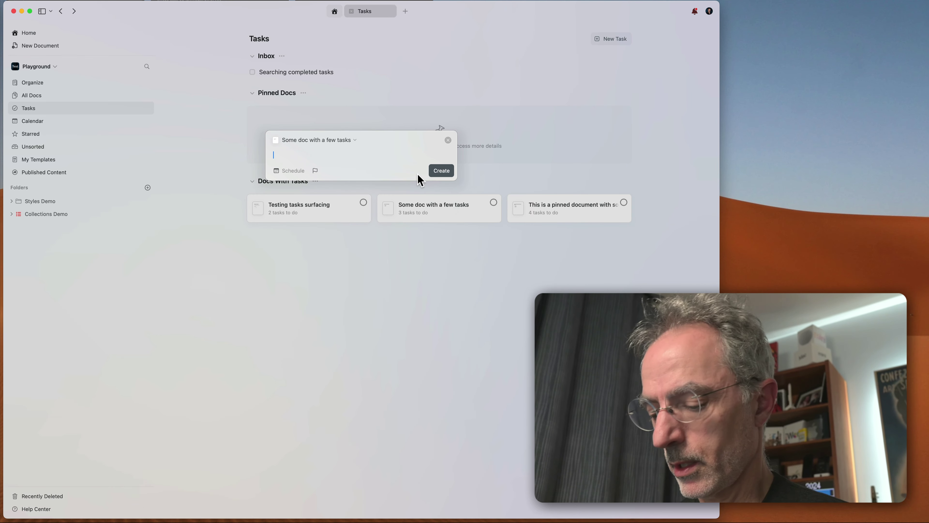
pyautogui.write('This is ')
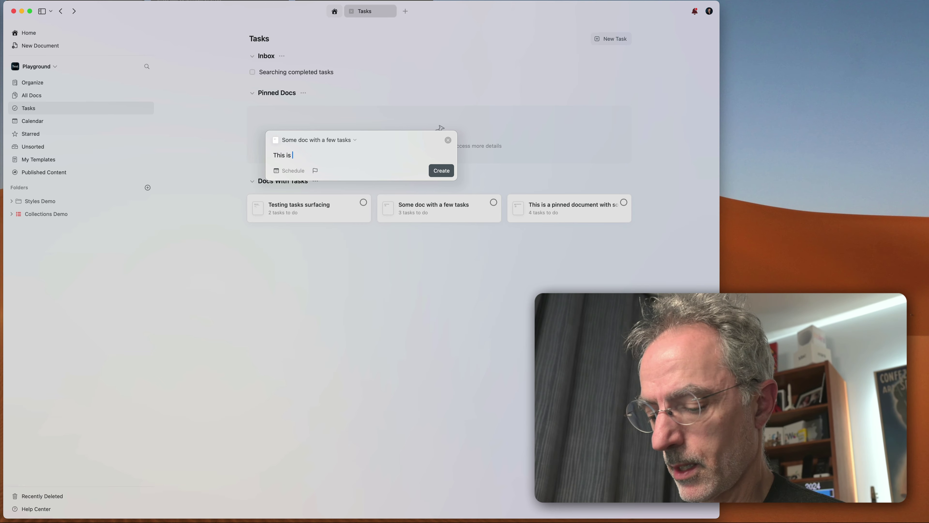
pyautogui.write('a fou')
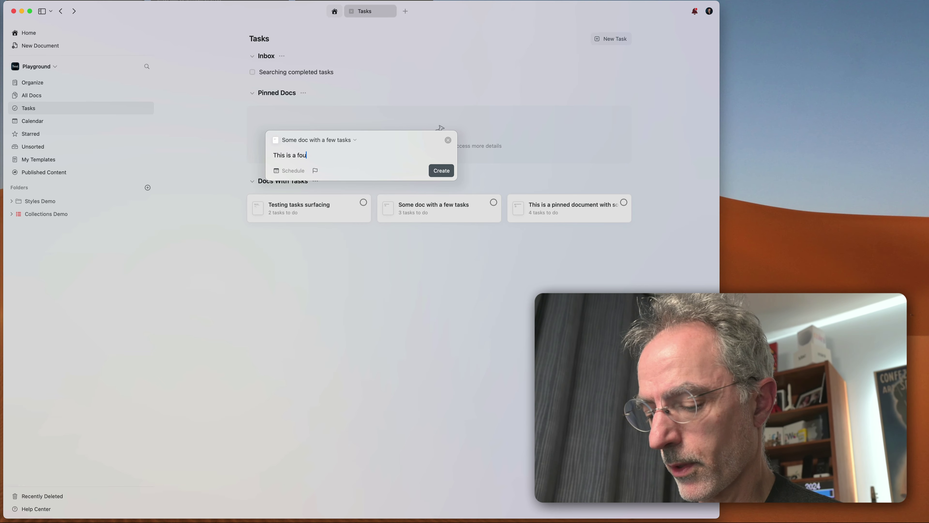
pyautogui.press('BackSpace')
pyautogui.press('BackSpace')
pyautogui.write('o')
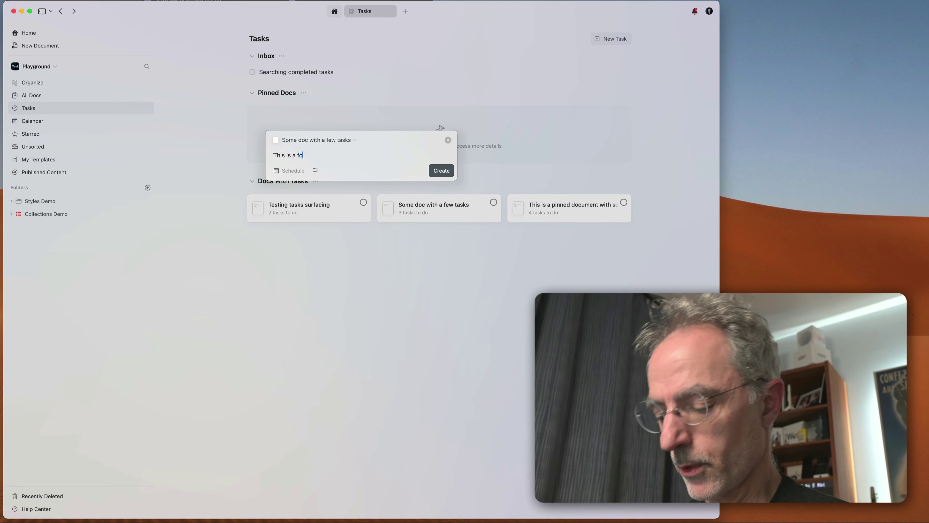
pyautogui.write('rth task')
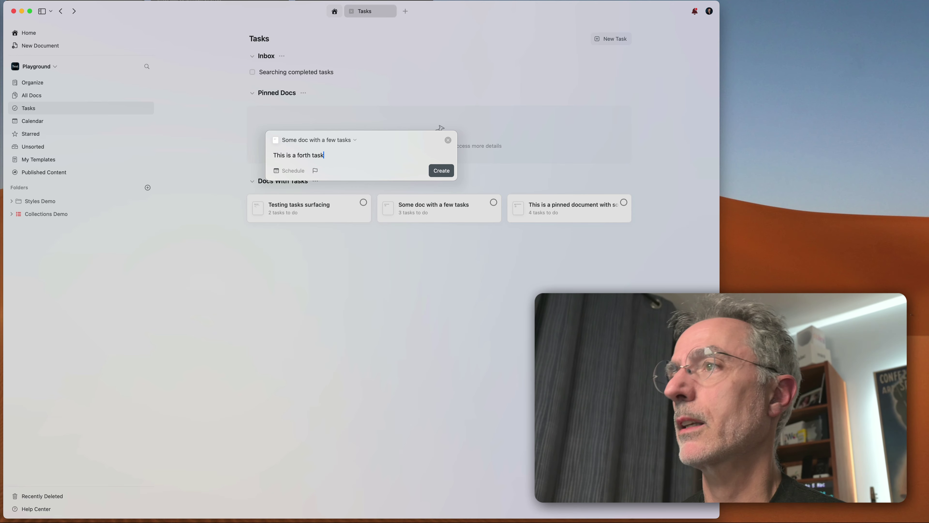
pyautogui.click(445, 171)
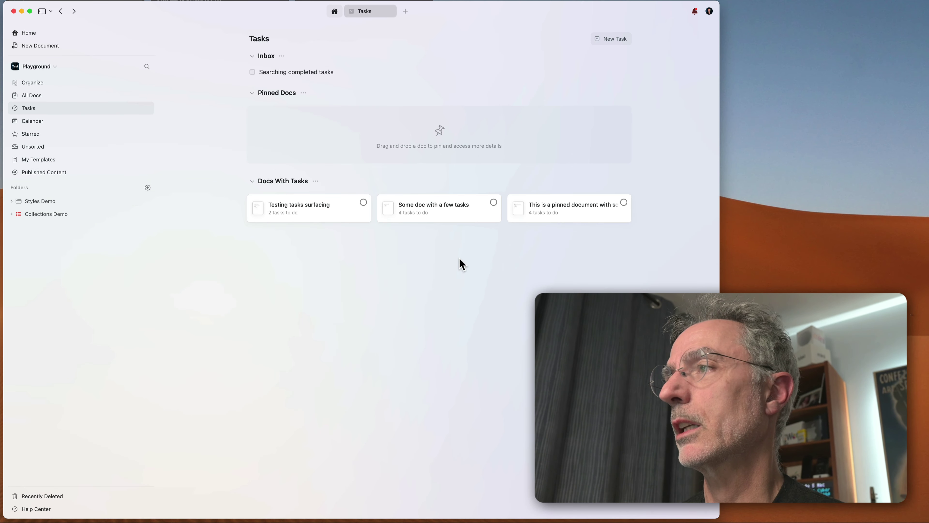
pyautogui.click(446, 215)
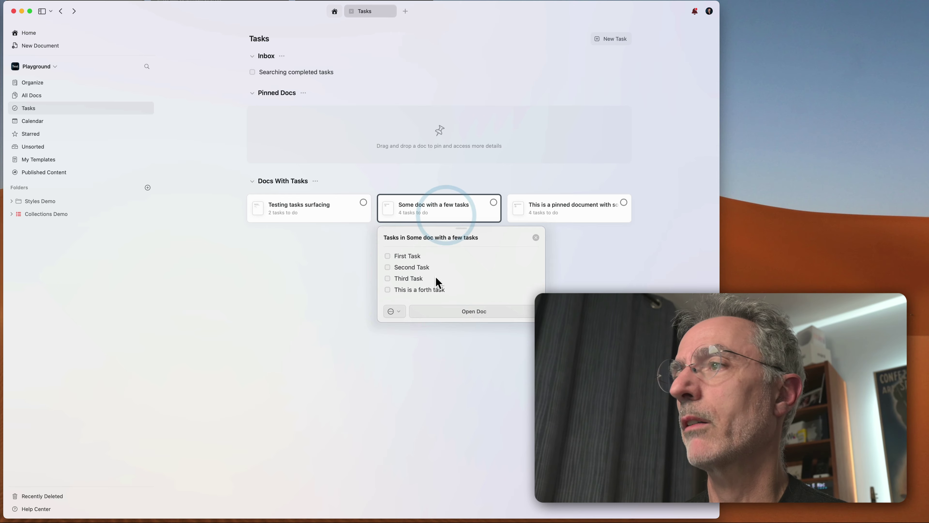
pyautogui.click(253, 285)
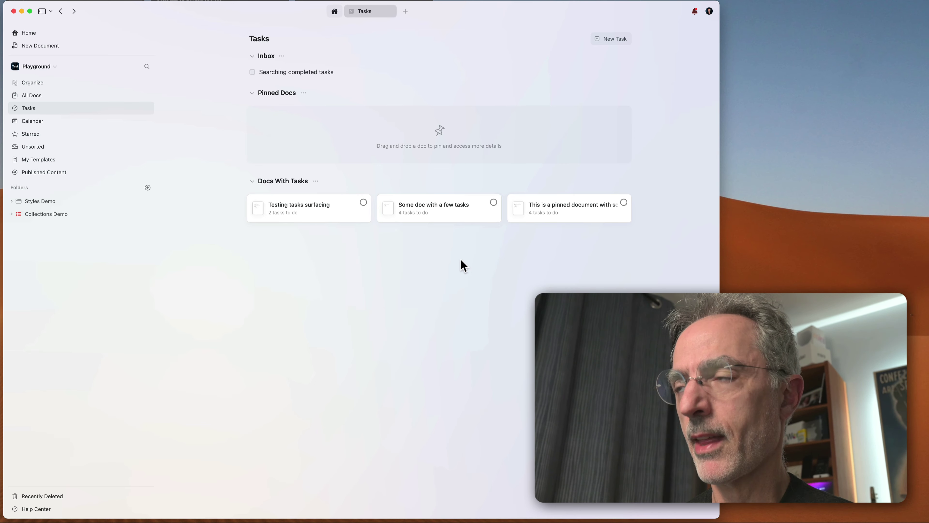
# Step: Pin 'Some doc with a few tasks' and 'This is a pinned document' from Docs With Tasks
pyautogui.rightClick(453, 213)
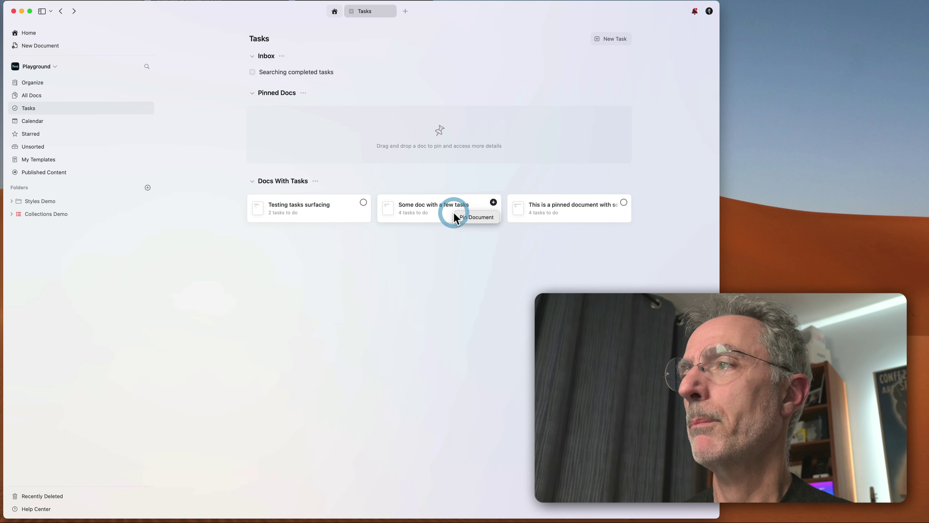
pyautogui.click(478, 218)
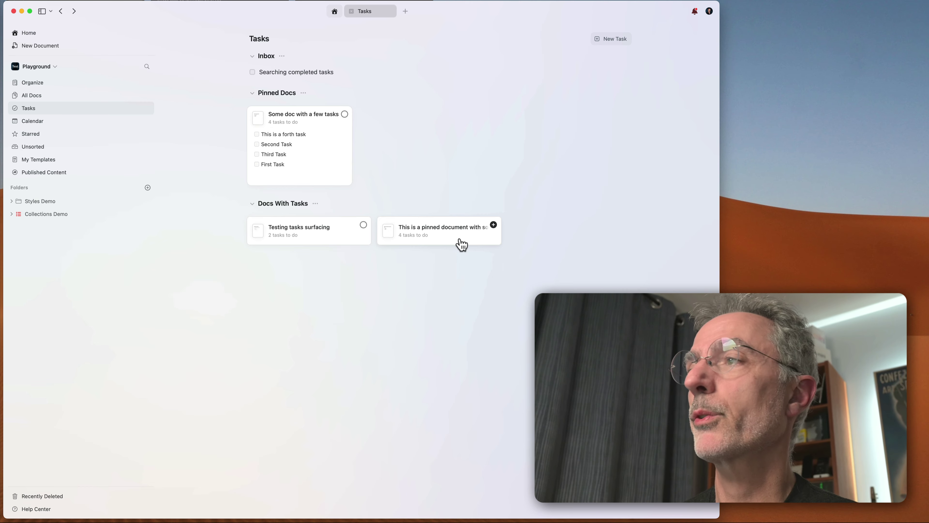
pyautogui.click(493, 225)
pyautogui.click(478, 242)
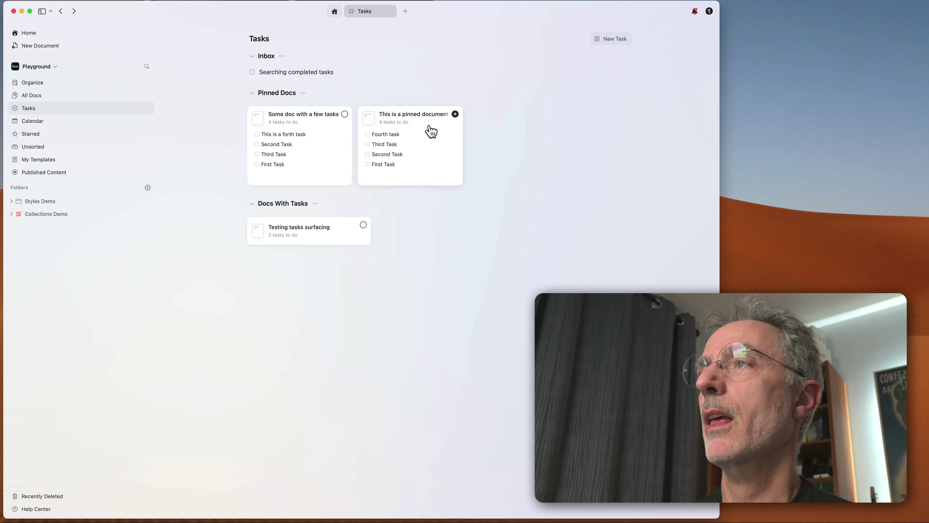
# Step: Unpin 'This is a pinned document' so it moves back under Docs With Tasks
pyautogui.rightClick(443, 136)
pyautogui.rightClick(408, 178)
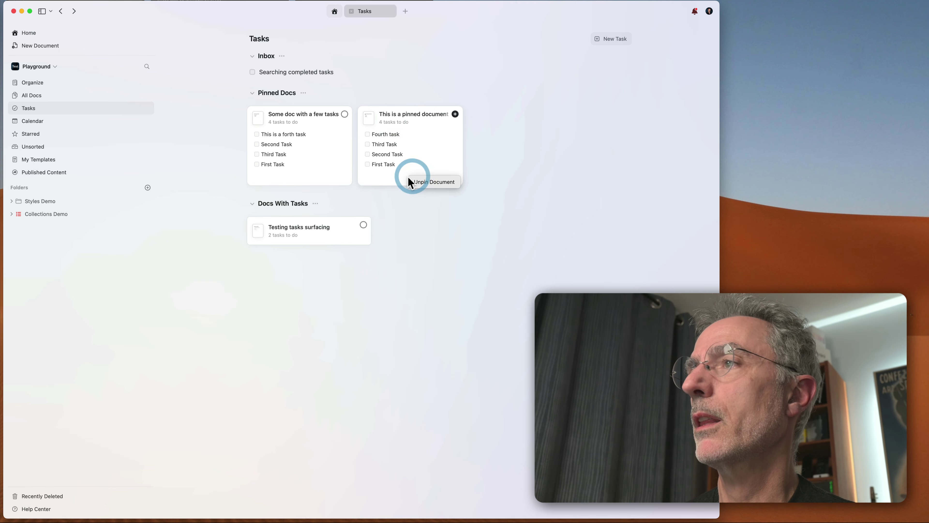
pyautogui.click(426, 183)
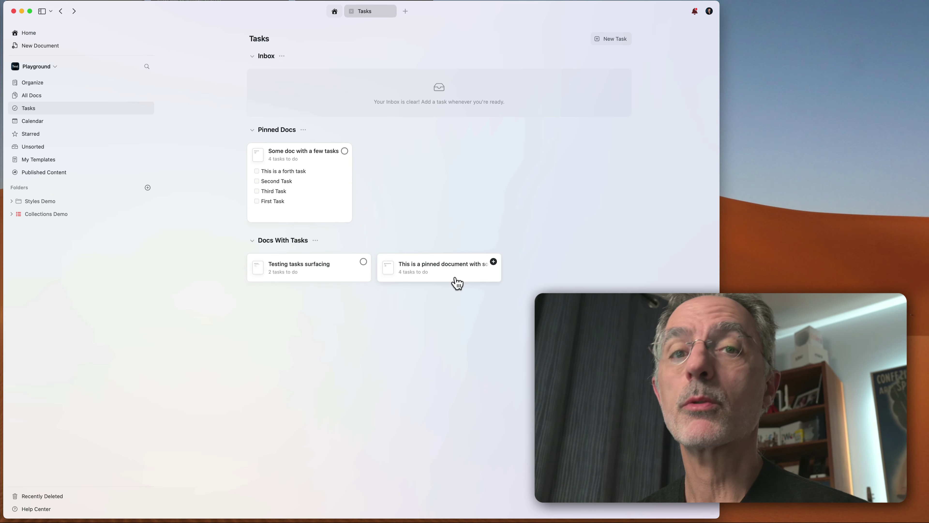
# Step: Create Inbox tasks 'This is a new task' and 'Another task in the Inbox' with New Task
pyautogui.click(618, 38)
pyautogui.write('This is')
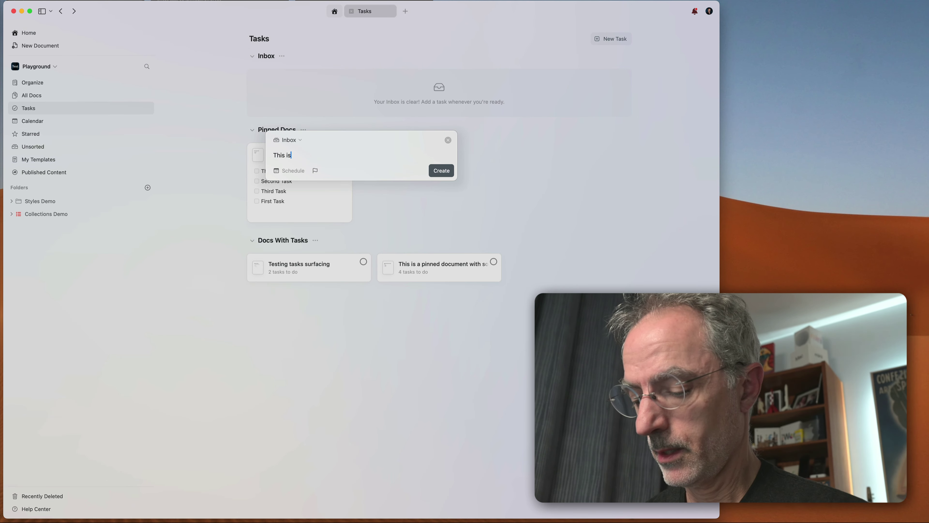
pyautogui.write(' a new task')
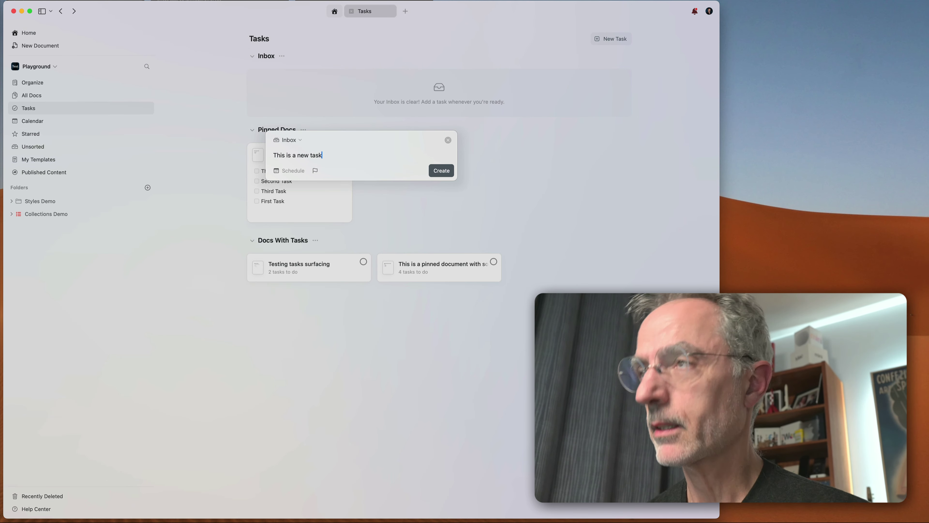
pyautogui.press('Return')
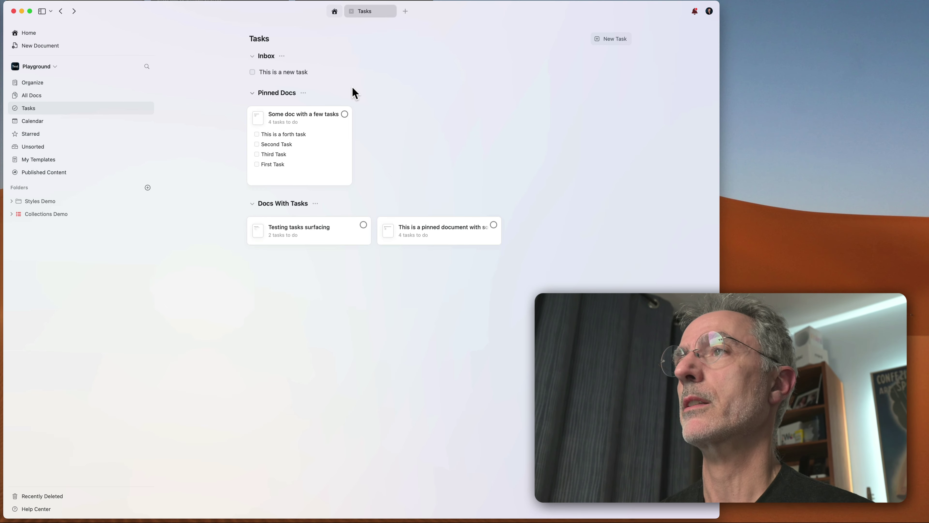
pyautogui.click(613, 39)
pyautogui.write('Another ')
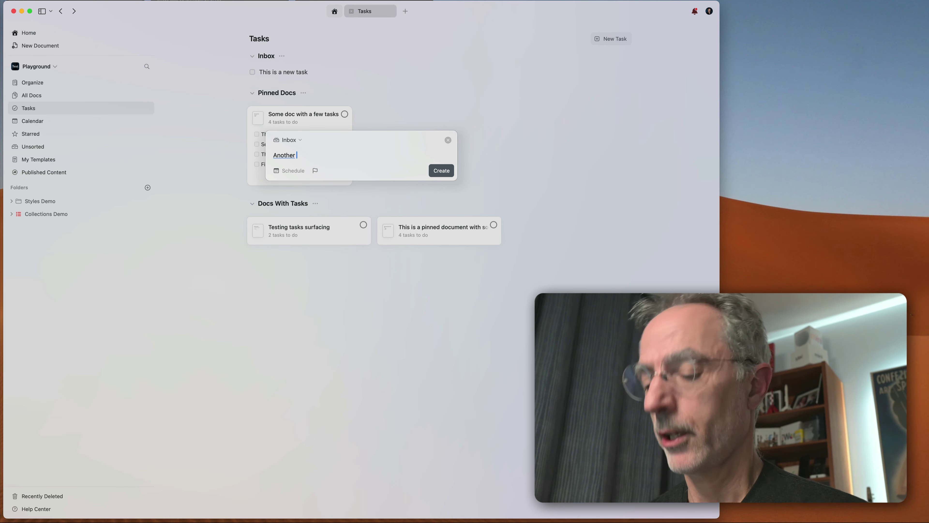
pyautogui.write('task in the ')
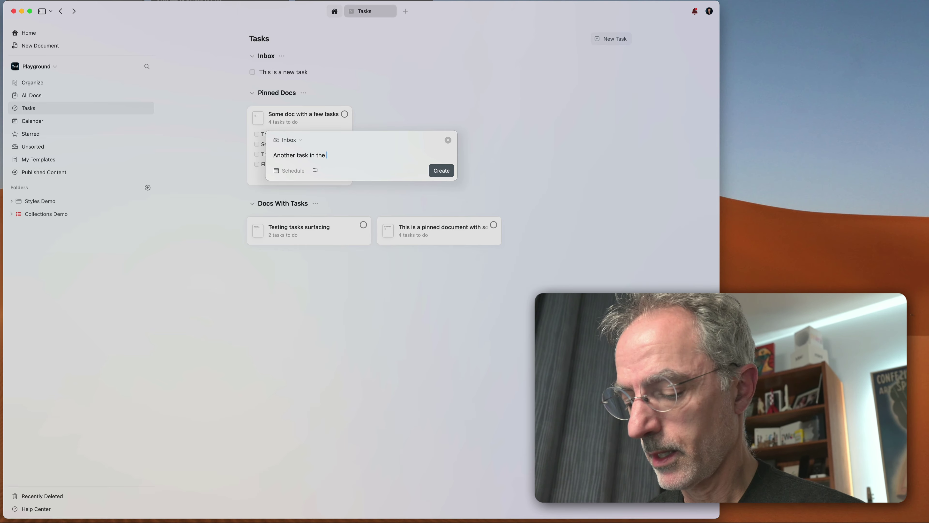
pyautogui.write('Inbox')
pyautogui.press('Return')
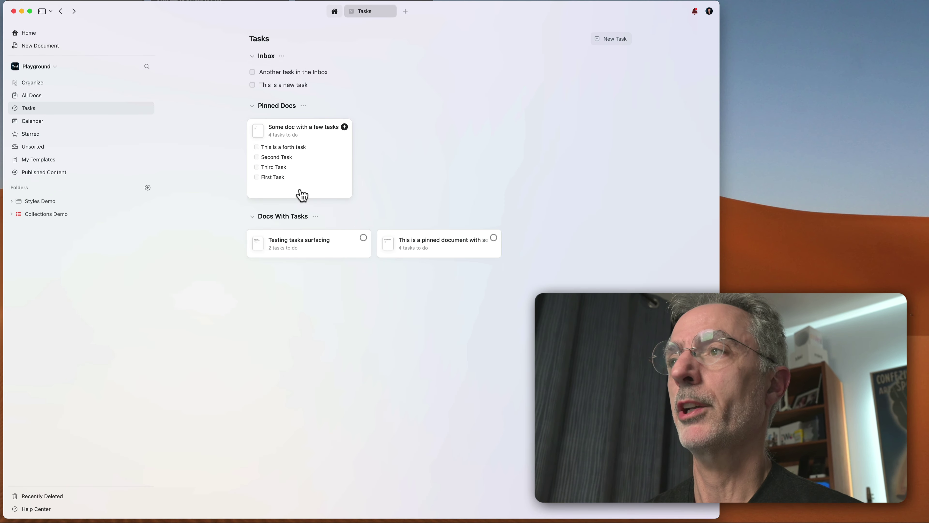
# Step: Add 'This is a fifth task in the list' to the pinned doc and preview its five tasks
pyautogui.click(345, 127)
pyautogui.write('T')
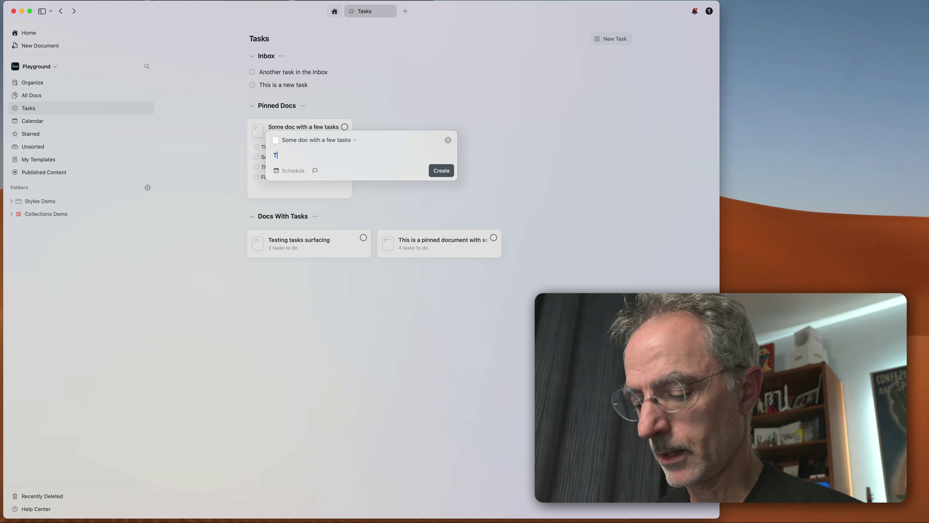
pyautogui.write('his is a f')
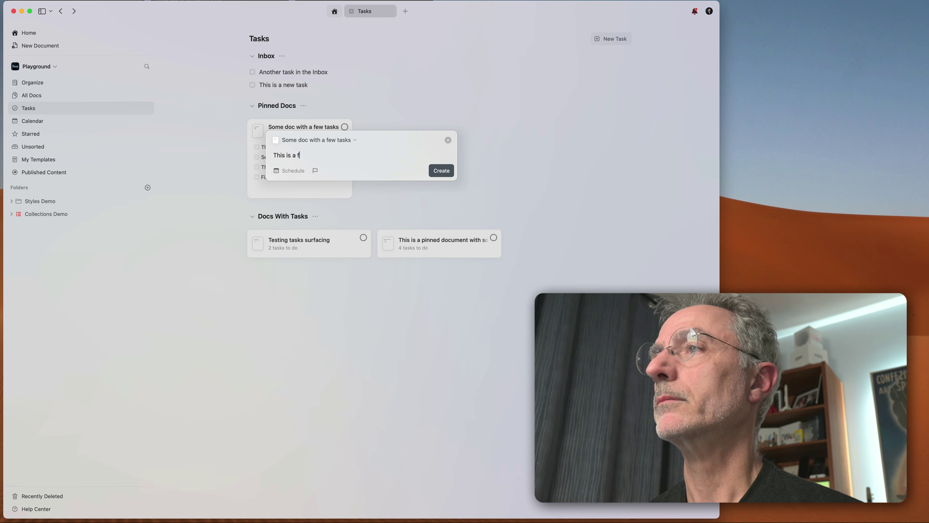
pyautogui.write('ifth task')
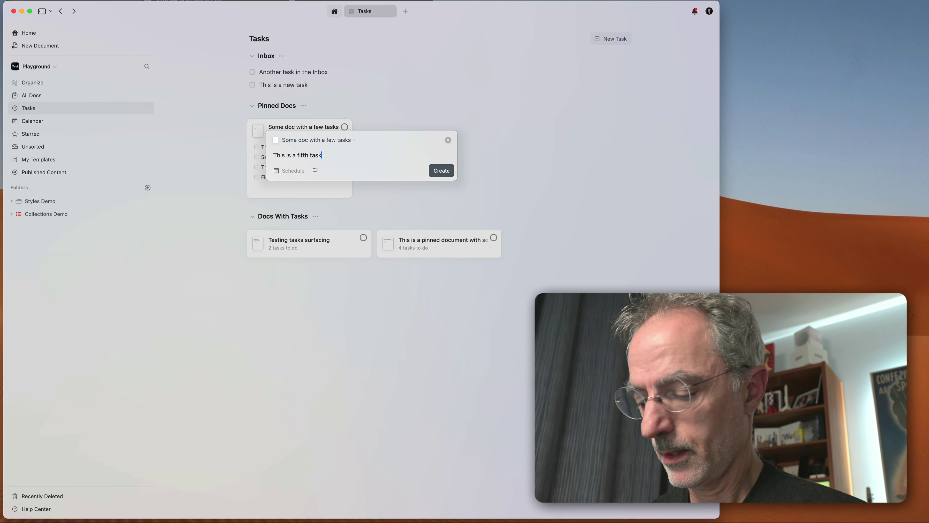
pyautogui.write(' in the list')
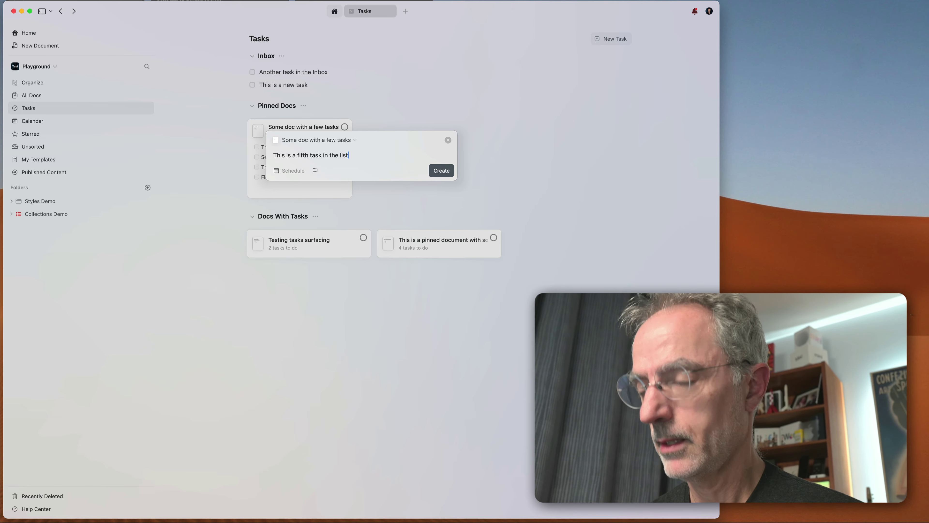
pyautogui.press('Return')
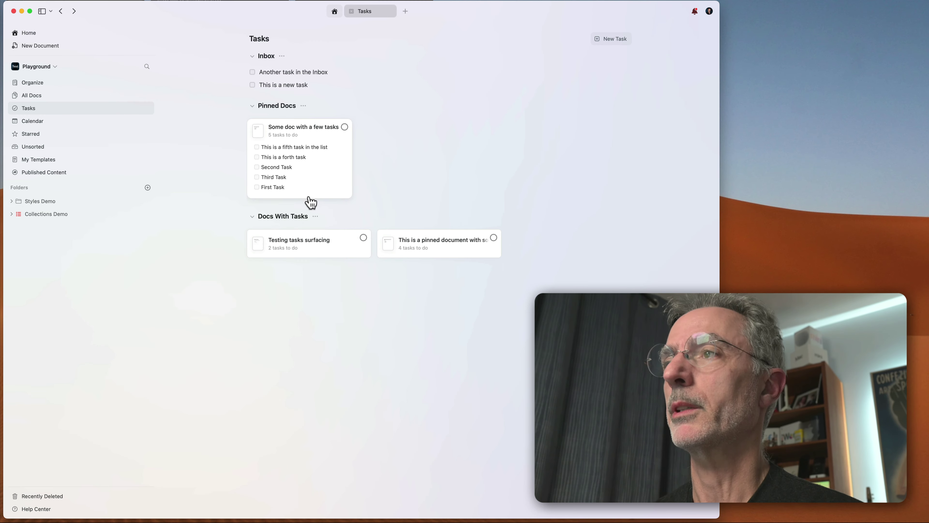
pyautogui.click(311, 129)
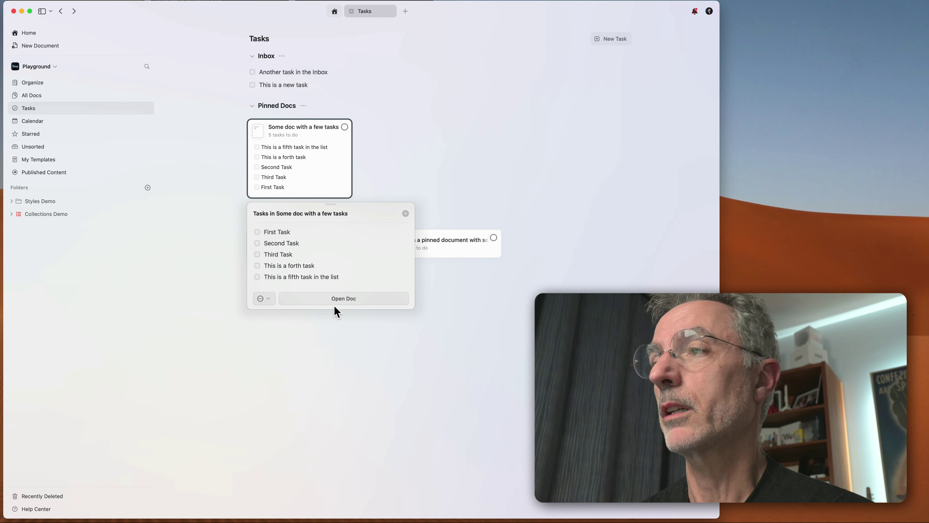
# Step: Open 'Some doc with a few tasks' and turn the empty task line below Third Task into plain text
pyautogui.click(346, 298)
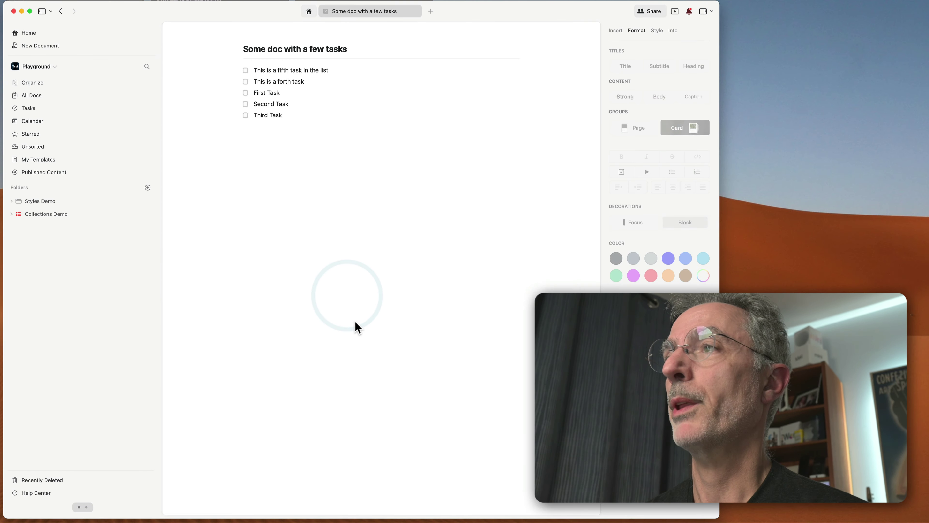
pyautogui.click(345, 275)
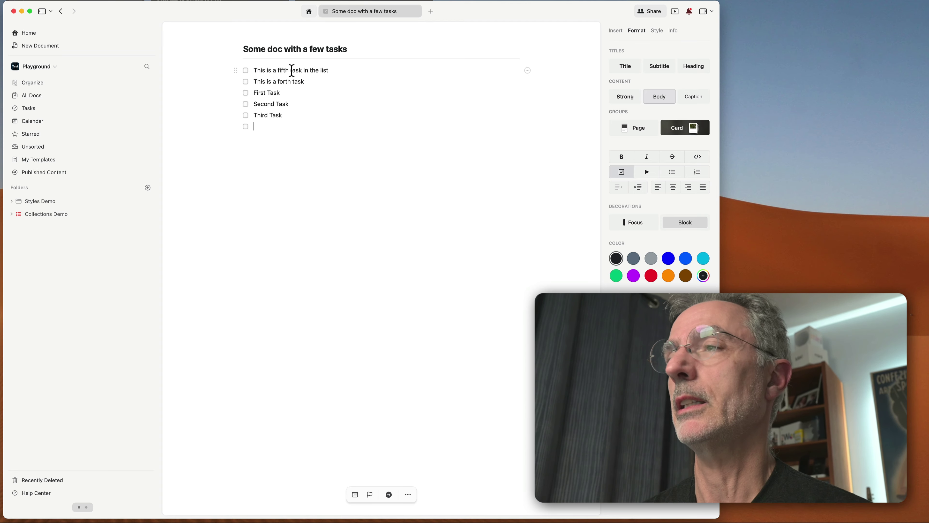
pyautogui.press('BackSpace')
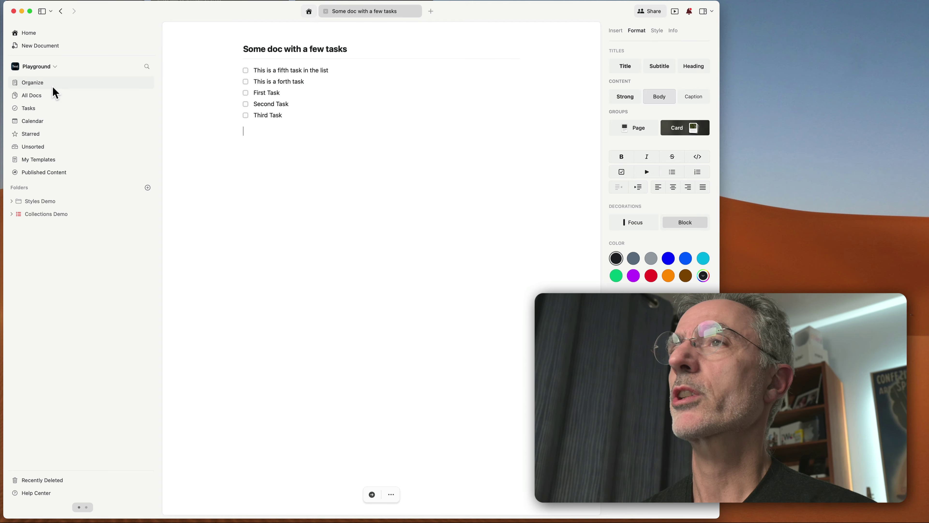
# Step: Back in the Tasks overview, enter 'Another new task' for the pinned doc card
pyautogui.click(41, 109)
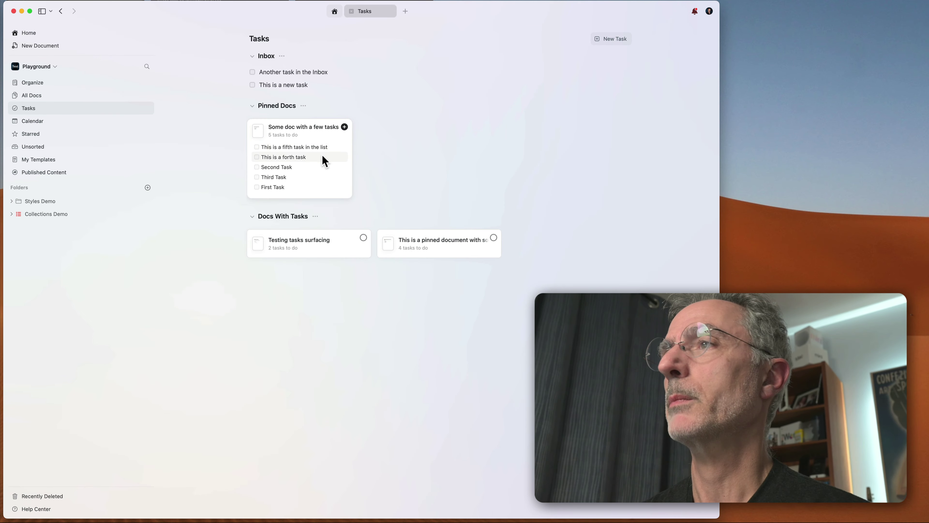
pyautogui.click(344, 127)
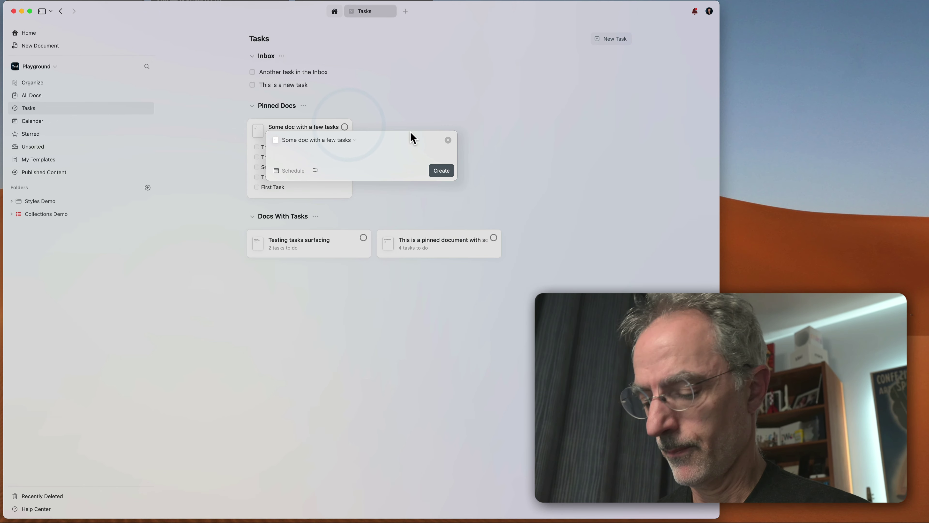
pyautogui.write('Another new task')
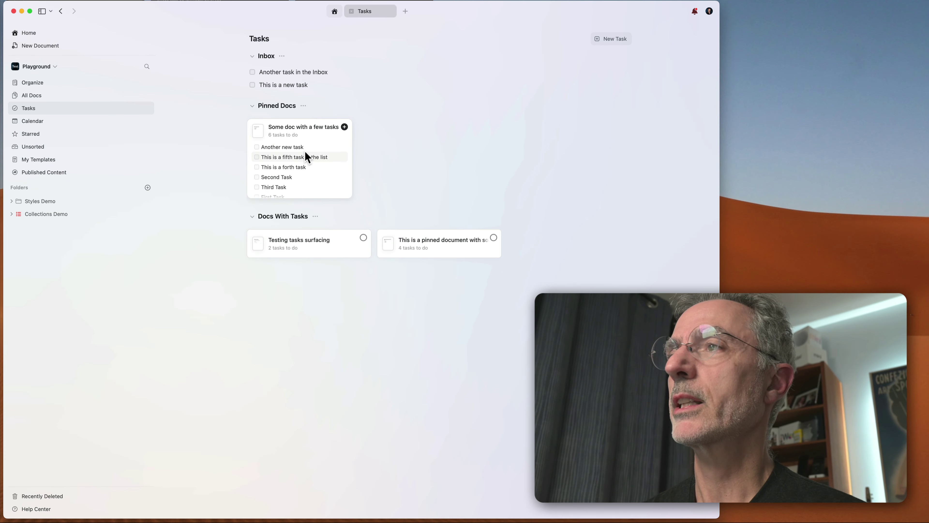
# Step: Verify 'Some doc with a few tasks' lists 6 tasks by opening it, then return to Tasks
pyautogui.click(304, 131)
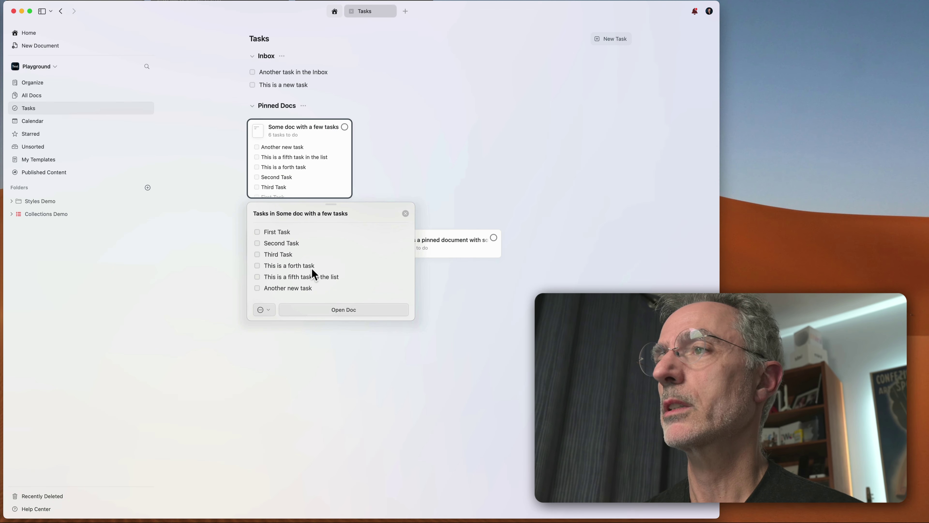
pyautogui.click(346, 310)
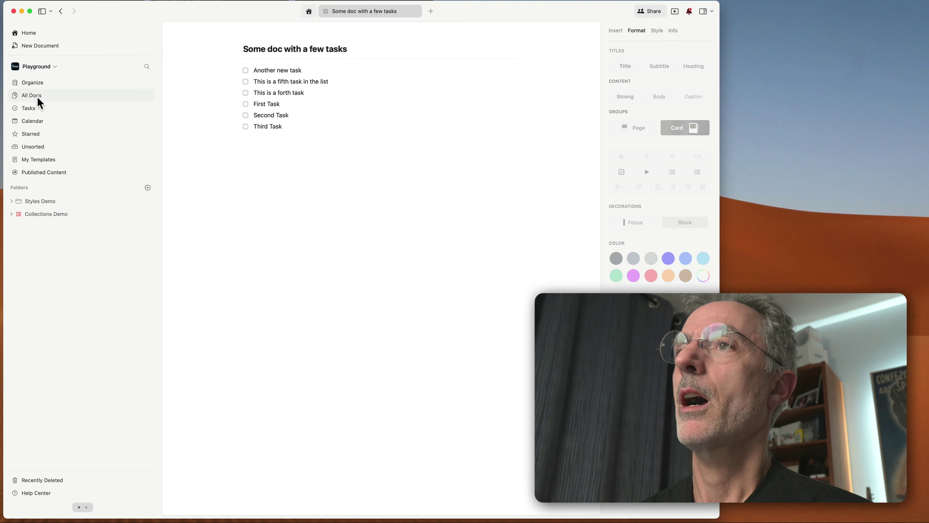
pyautogui.click(37, 109)
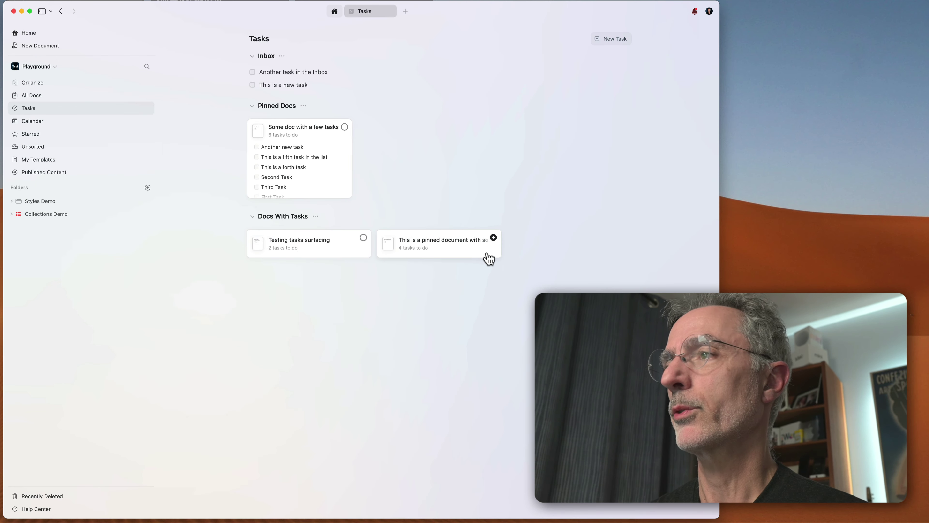
# Step: Add 'this is a new task' to 'This is a pinned document with some tasks' and view its 5 tasks
pyautogui.click(494, 237)
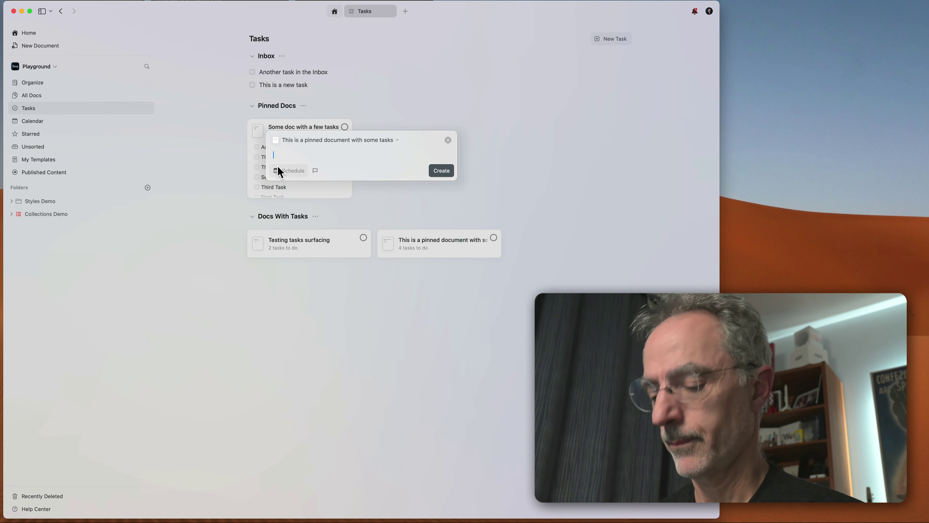
pyautogui.write('this is a new ta')
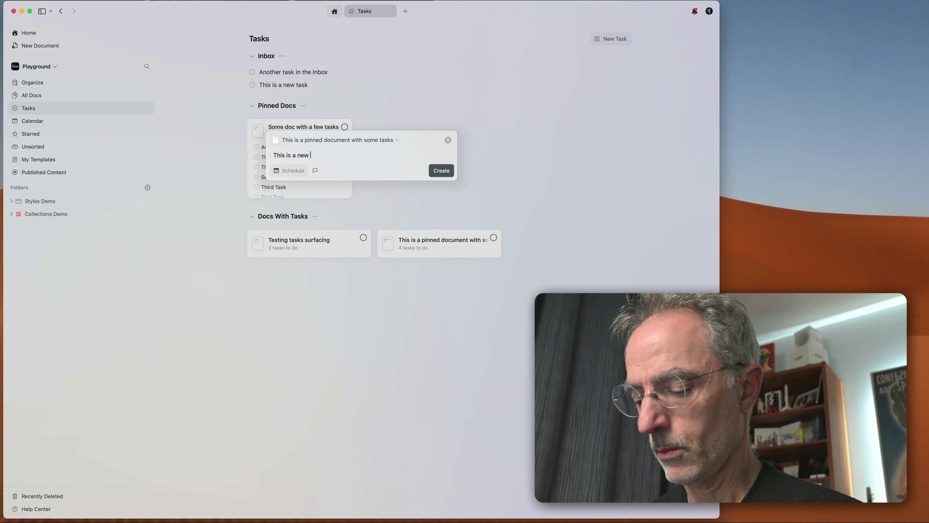
pyautogui.write('sk')
pyautogui.press('Return')
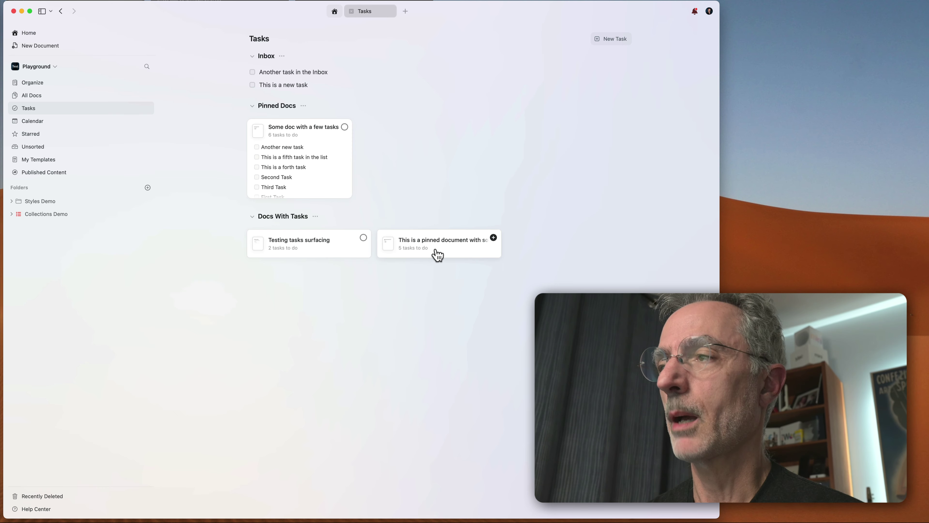
pyautogui.click(466, 253)
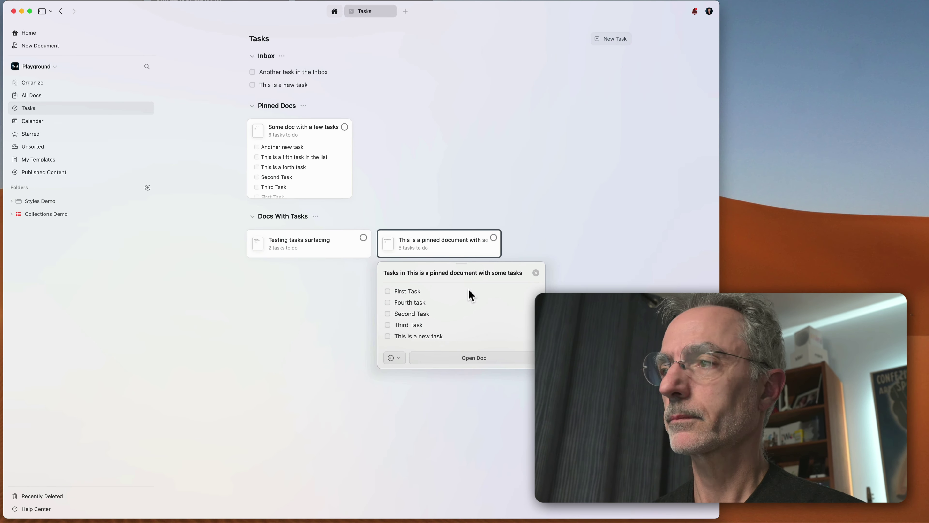
# Step: Dismiss the task popover by clicking an empty area of the Tasks page
pyautogui.click(335, 331)
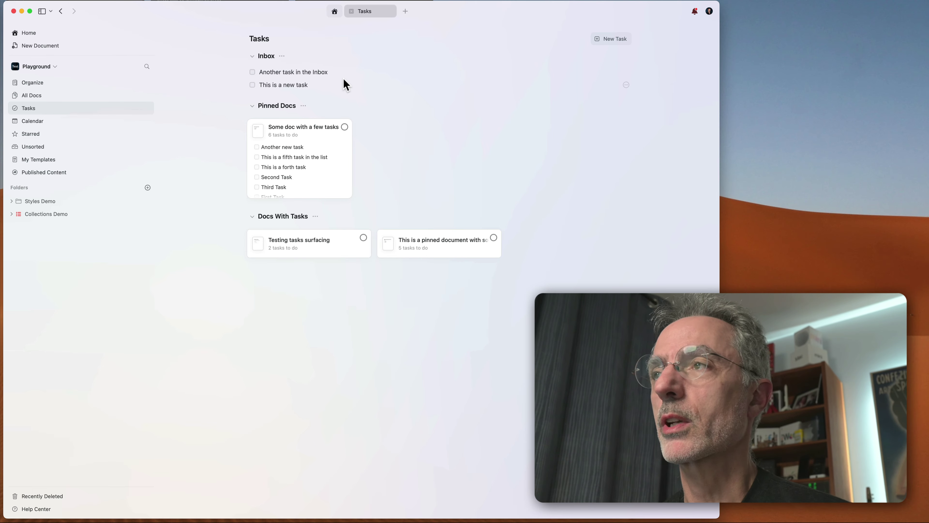
# Step: Select 'Another task in the Inbox' and show its action toolbar with the … button
pyautogui.press('Up')
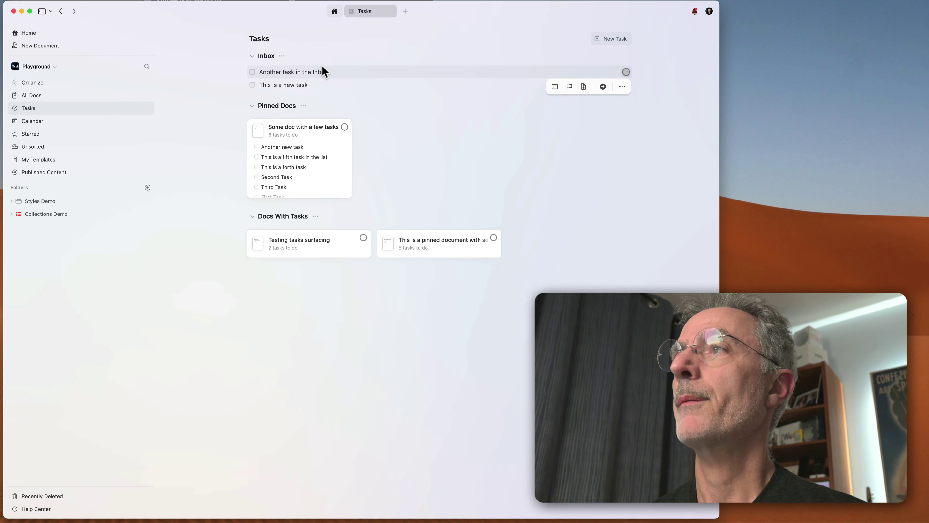
pyautogui.click(347, 72)
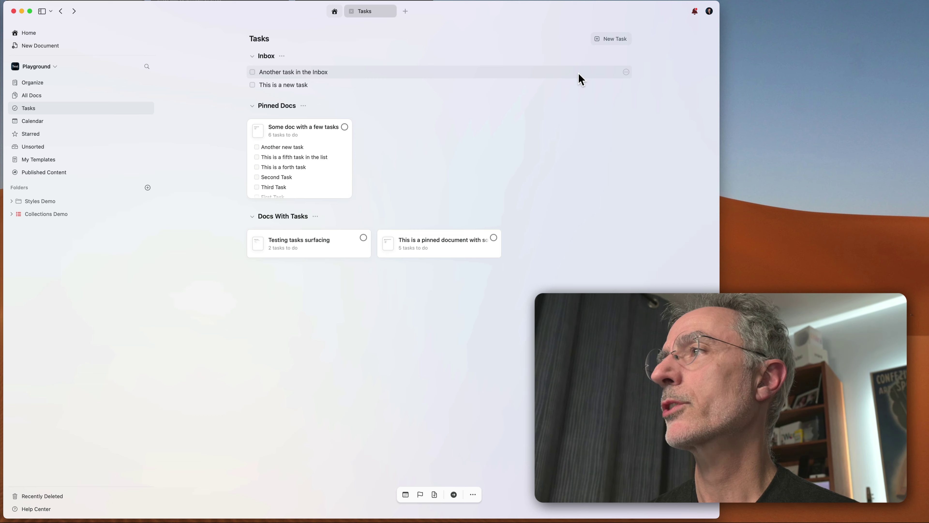
pyautogui.click(626, 72)
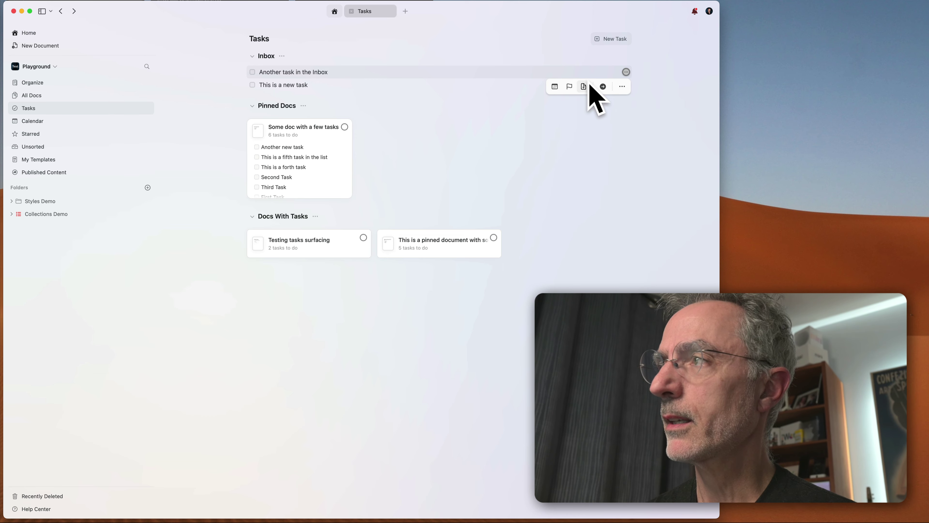
pyautogui.click(448, 345)
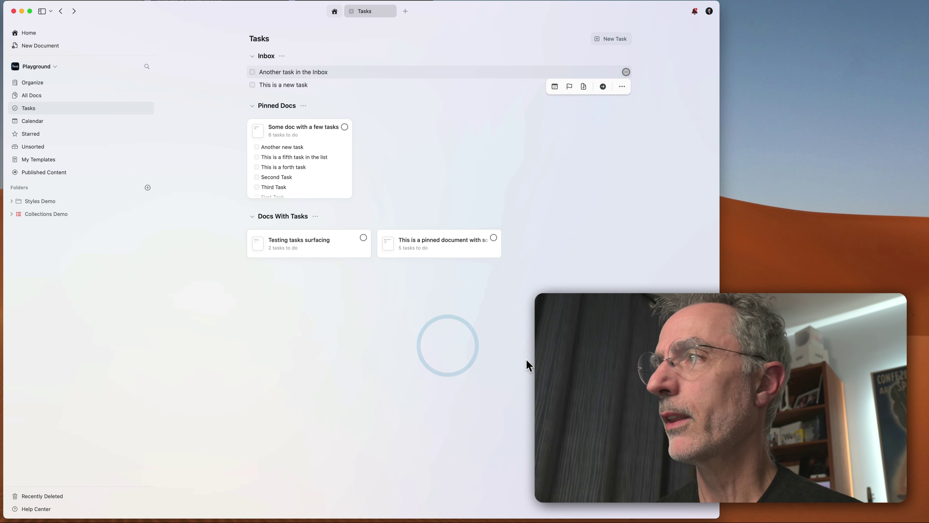
pyautogui.click(626, 72)
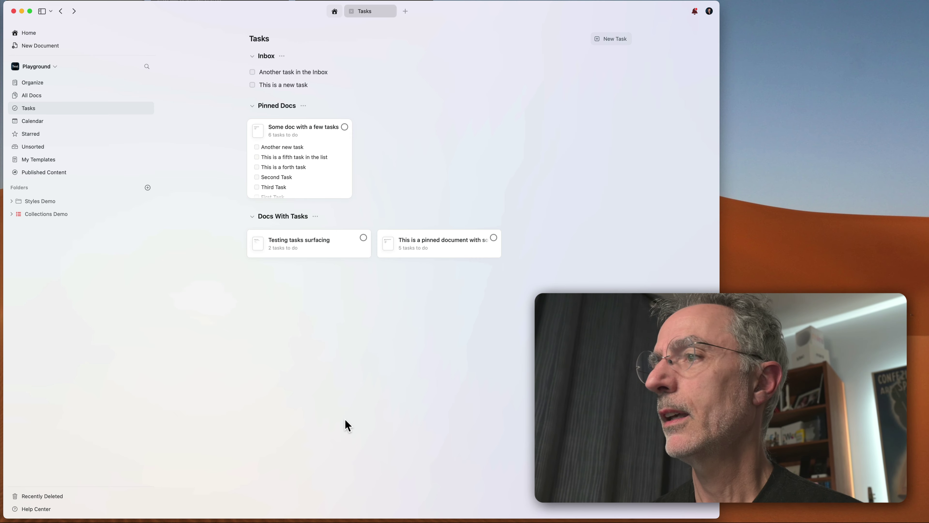
pyautogui.click(381, 70)
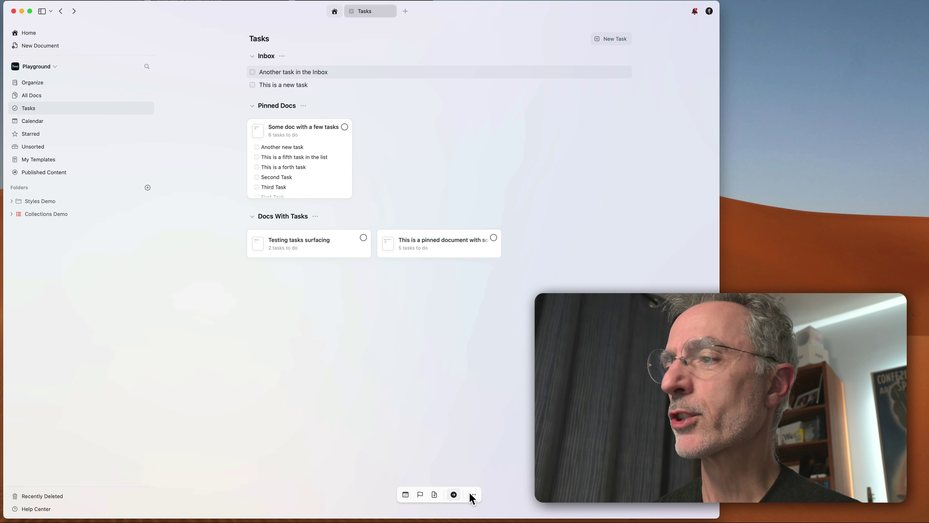
pyautogui.click(627, 72)
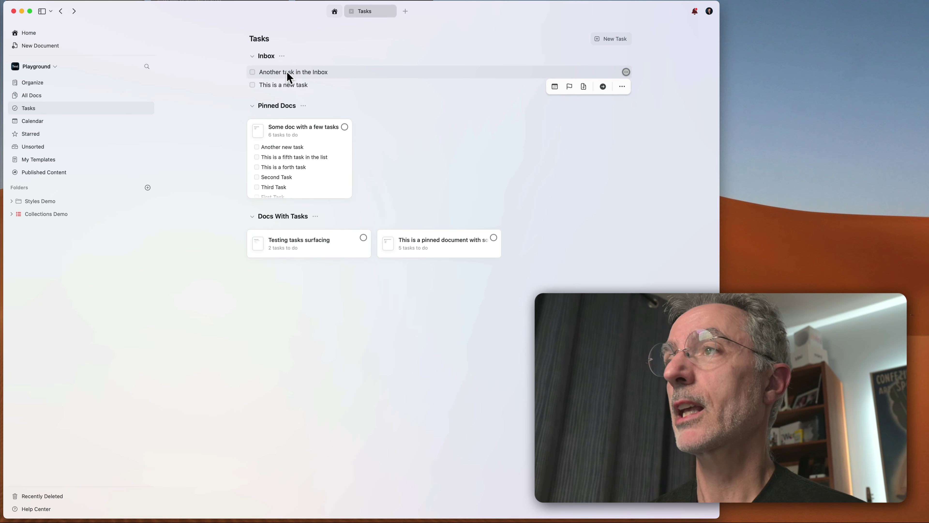
pyautogui.click(555, 86)
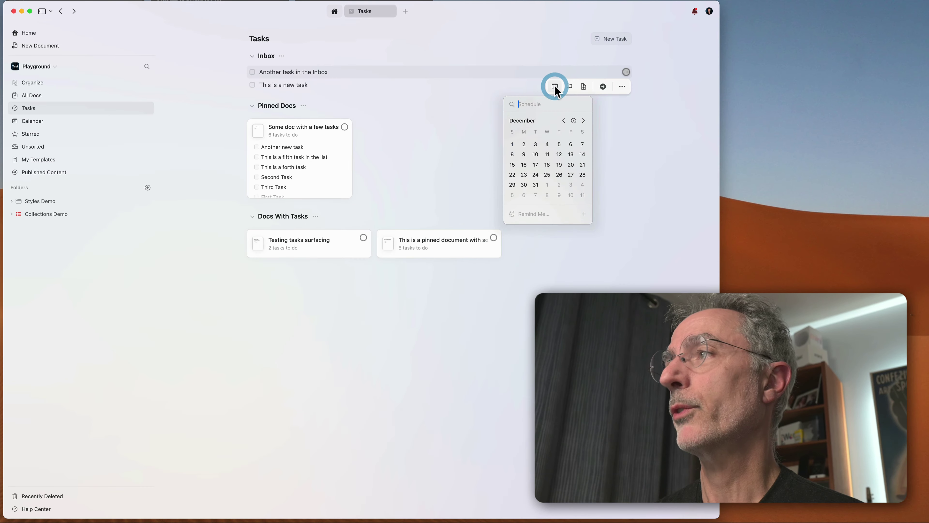
pyautogui.click(574, 121)
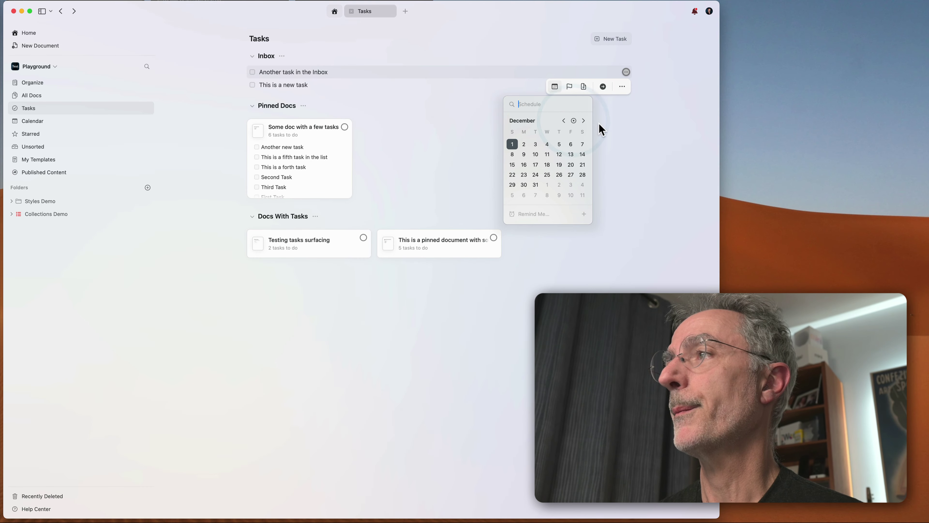
pyautogui.click(524, 145)
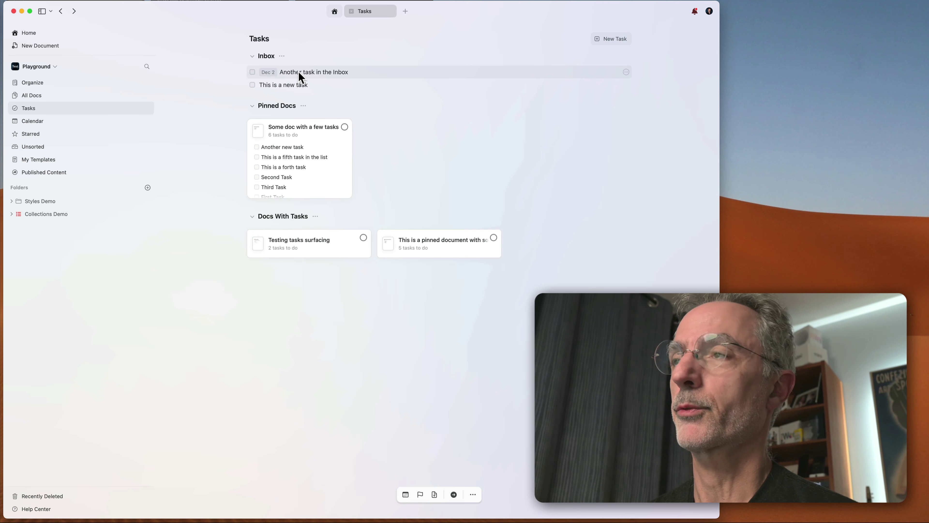
pyautogui.click(336, 80)
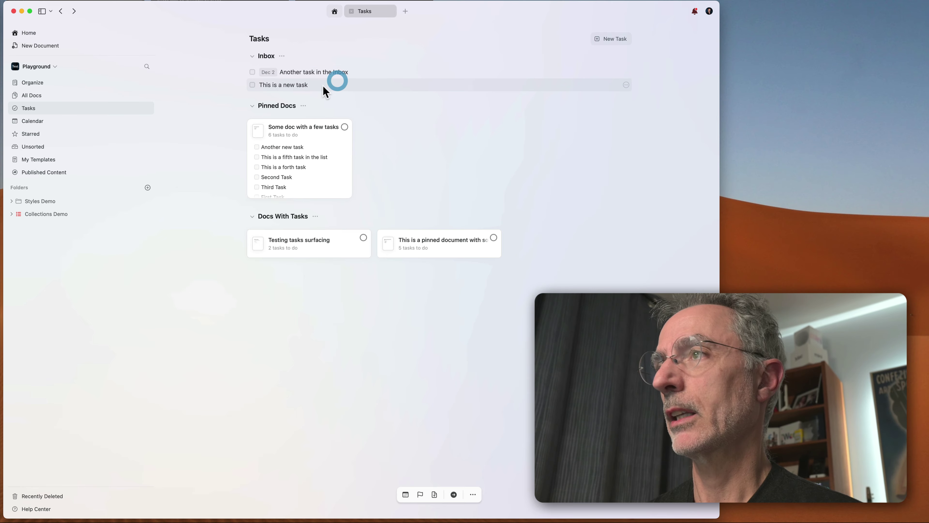
pyautogui.click(625, 85)
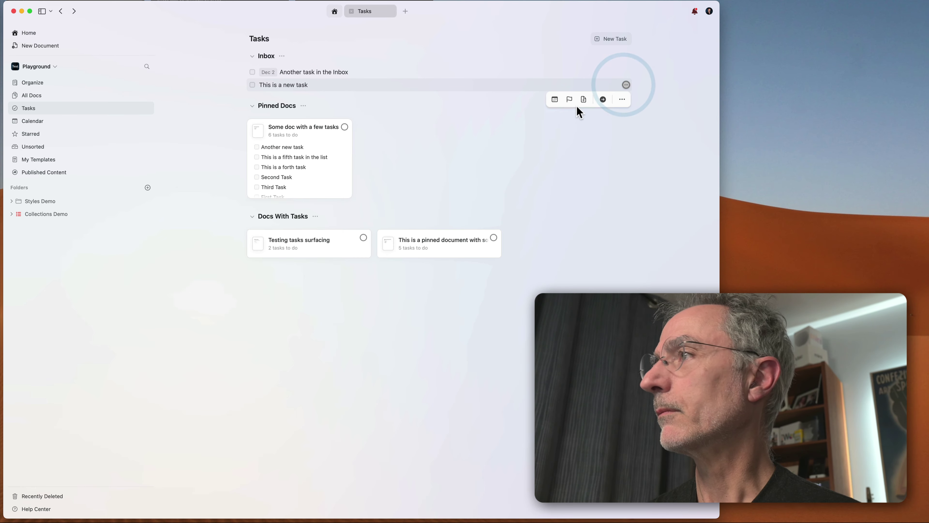
pyautogui.click(554, 99)
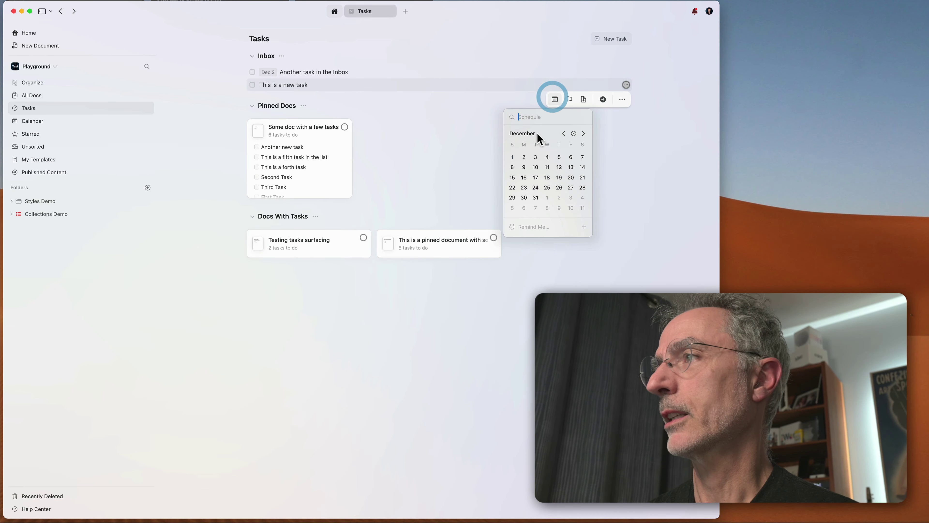
pyautogui.click(536, 157)
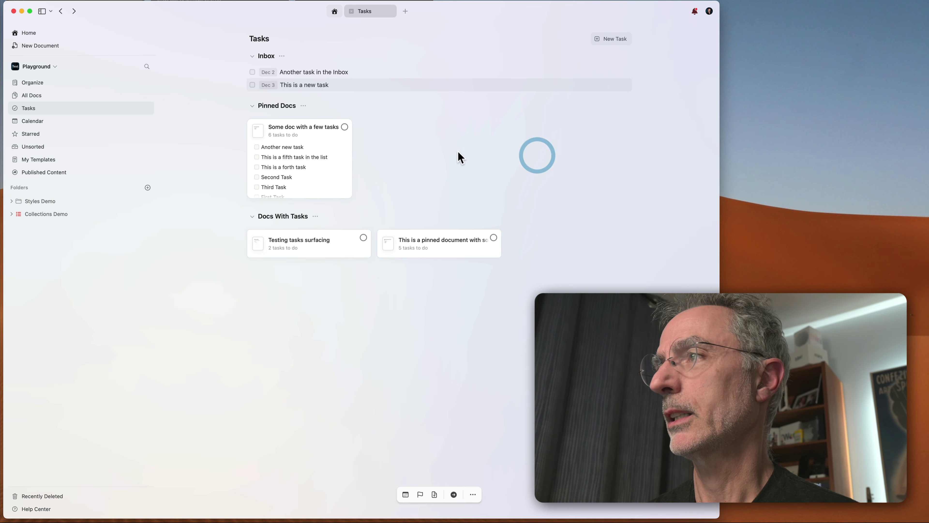
pyautogui.click(626, 84)
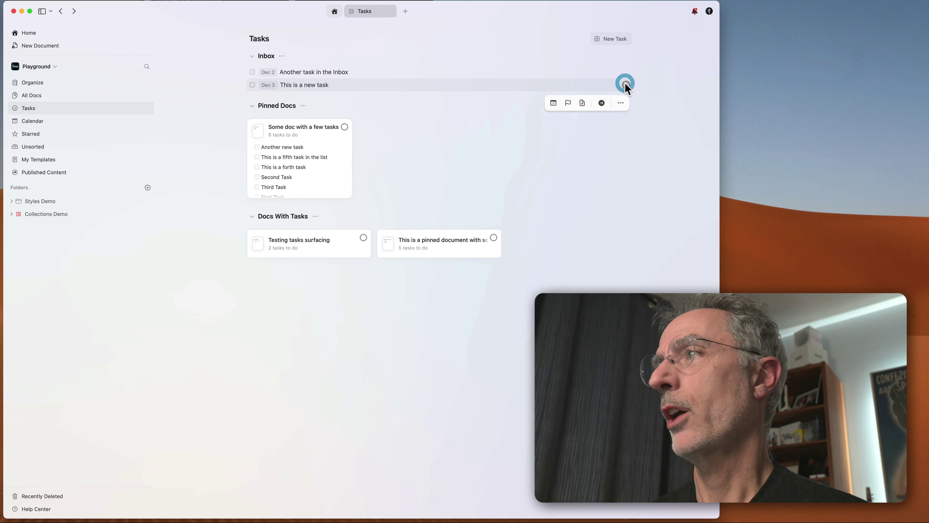
pyautogui.click(568, 99)
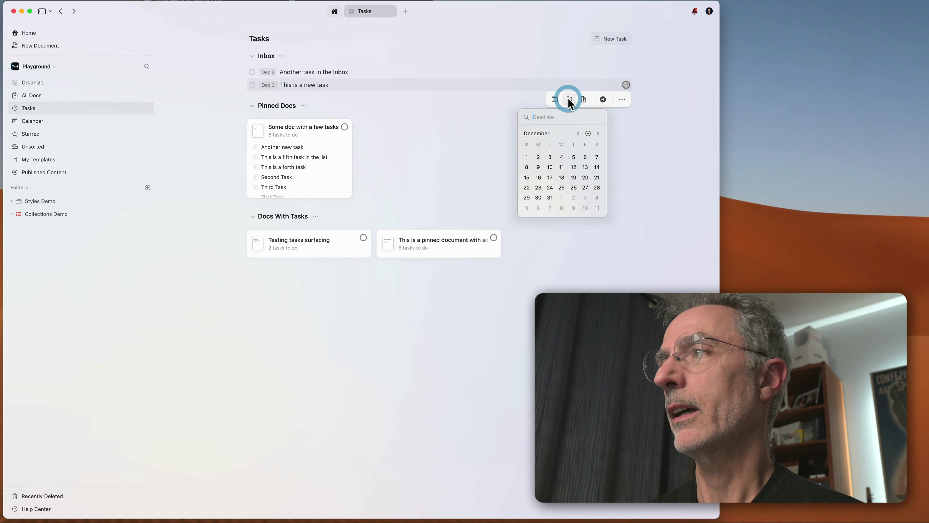
pyautogui.click(597, 157)
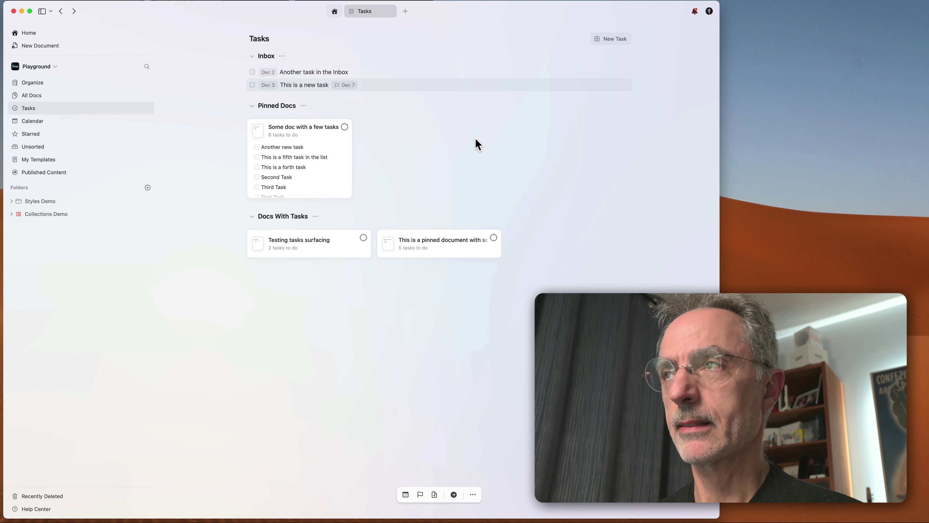
# Step: Open the Calendar and scroll through the days of tasks and daily notes
pyautogui.click(37, 125)
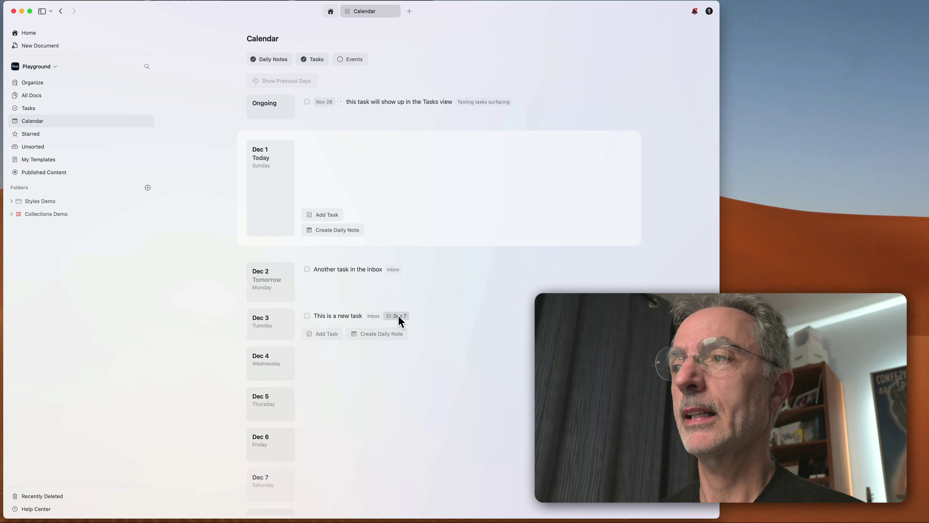
pyautogui.scroll(-3, 396, 328)
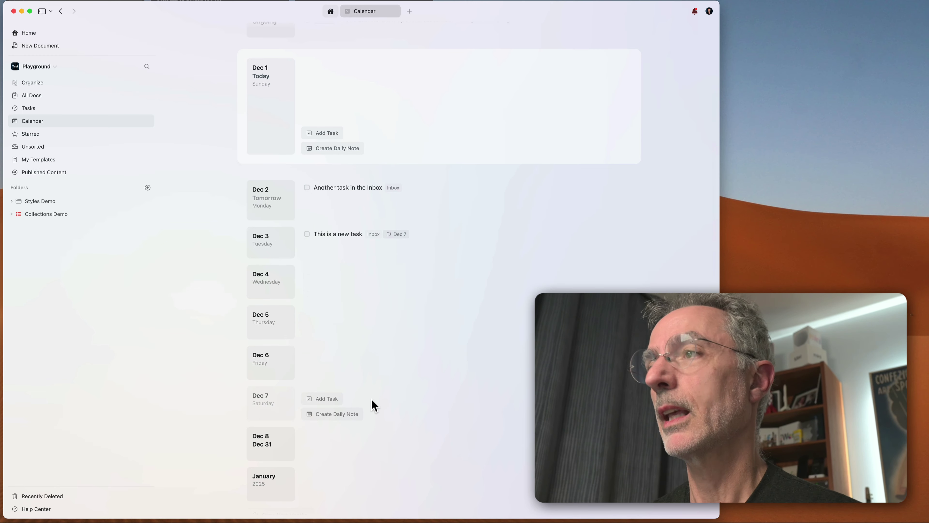
pyautogui.scroll(3, 372, 400)
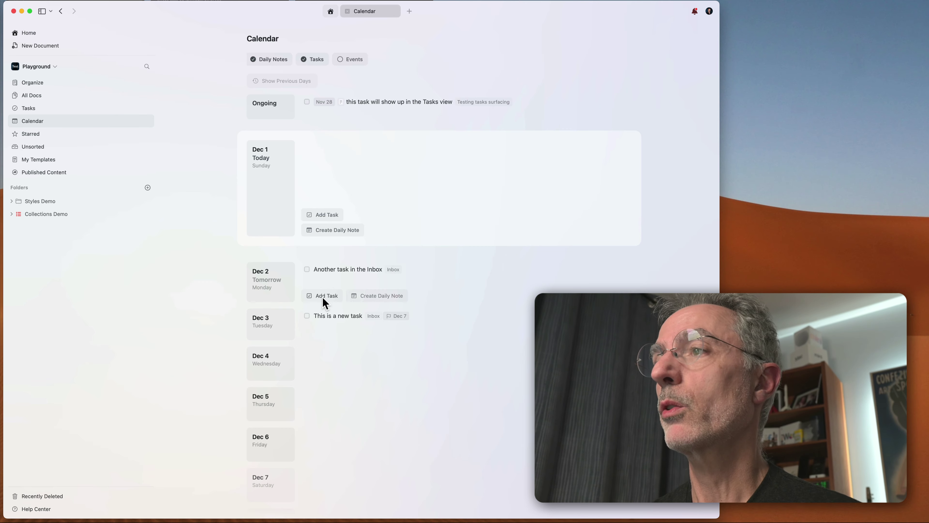
# Step: Add two Dec 2 tasks, 'This is going t…' and 'This is a third one for that day'
pyautogui.click(322, 297)
pyautogui.write('This')
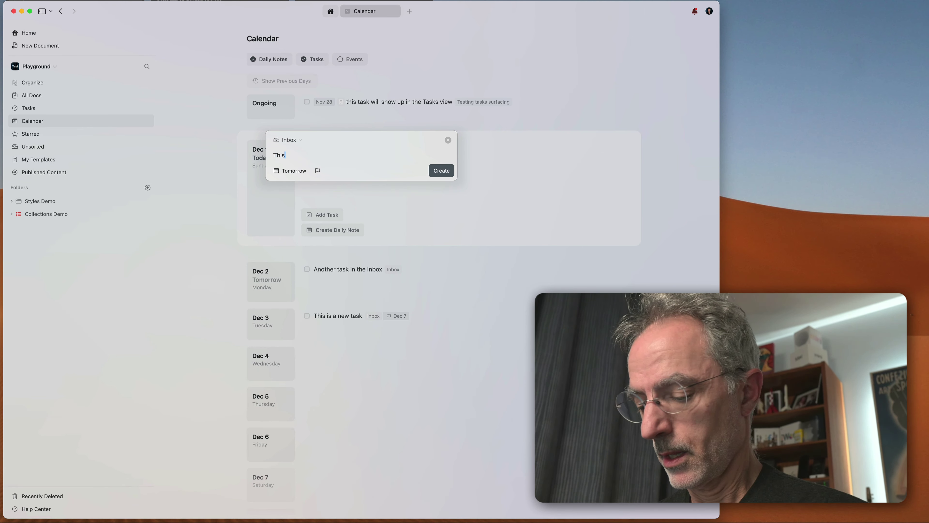
pyautogui.write(' is going to be done tomorrow')
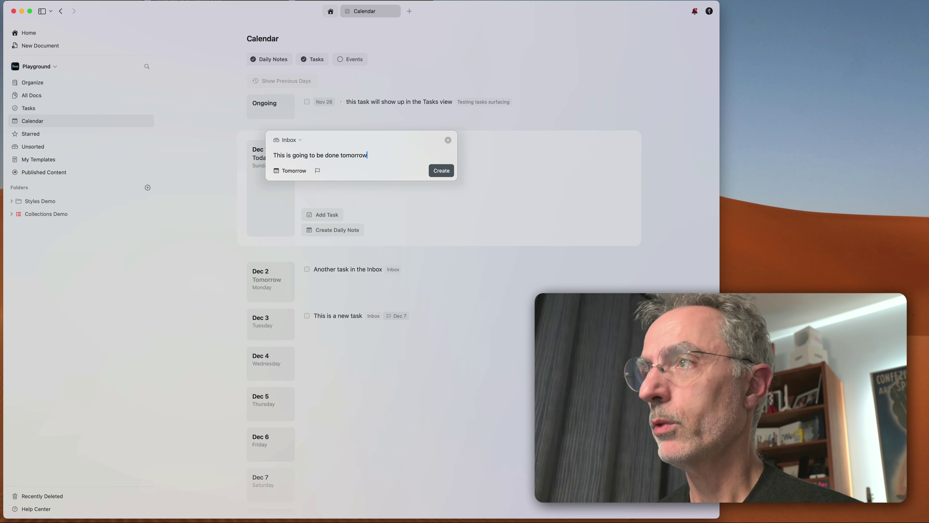
pyautogui.click(442, 170)
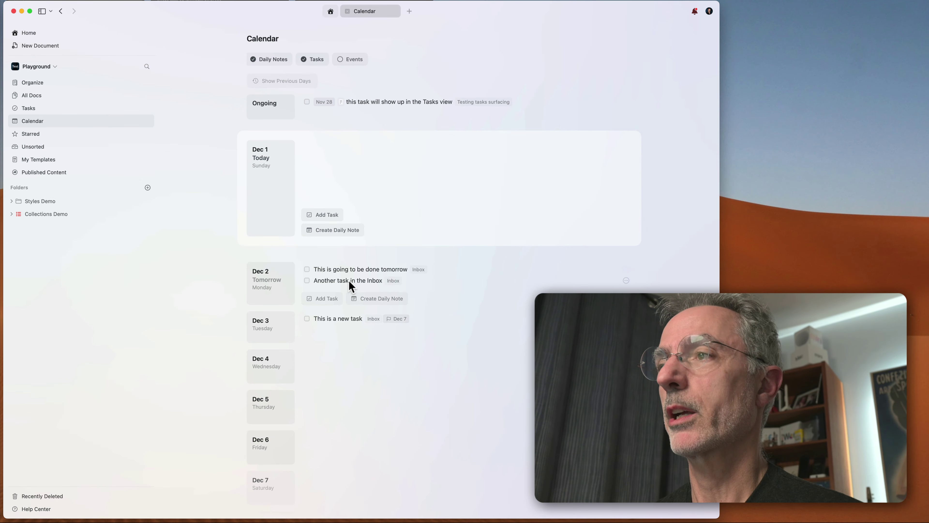
pyautogui.click(318, 298)
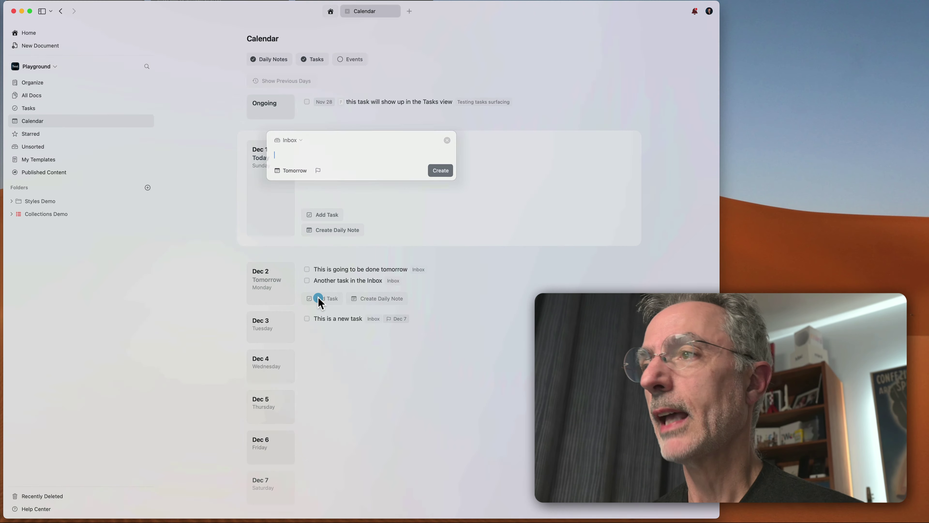
pyautogui.write('This')
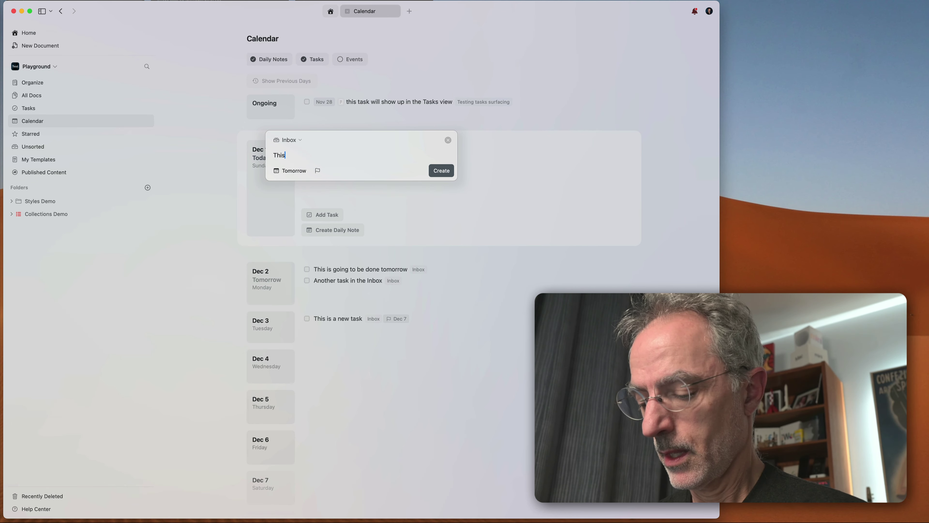
pyautogui.write(' is a third one for that day')
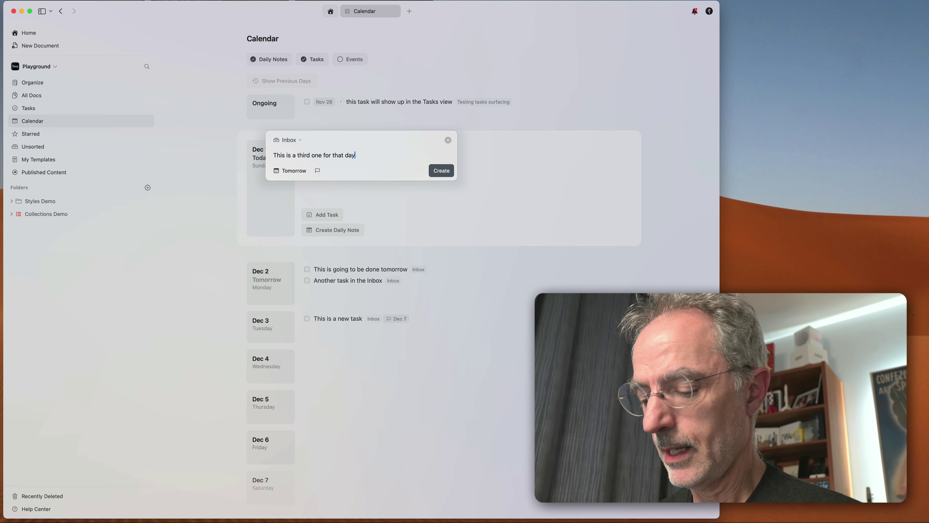
pyautogui.press('Return')
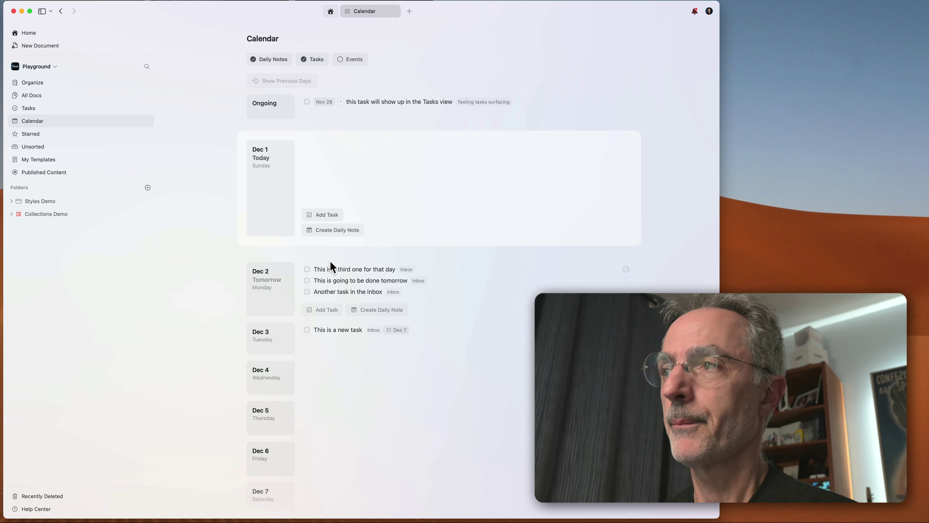
# Step: Create a Dec 2 daily note reading 'This is a daily note.'
pyautogui.click(386, 310)
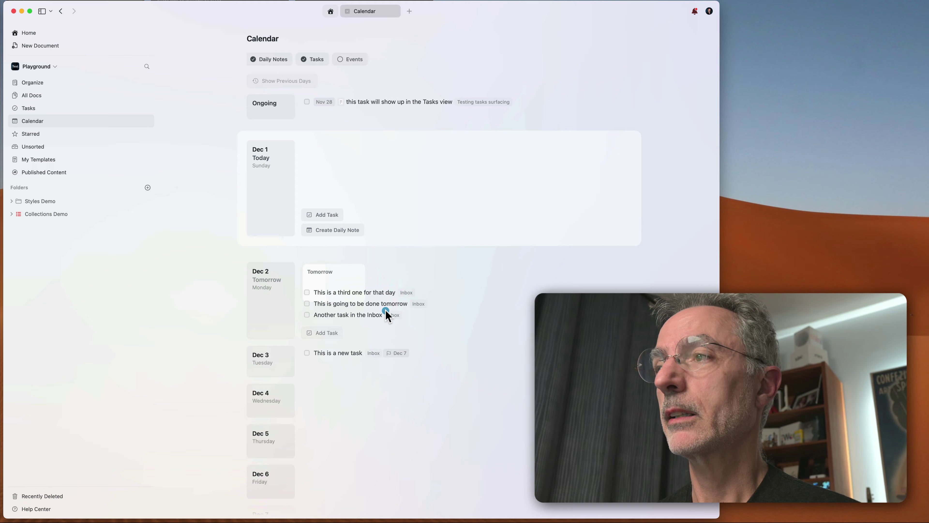
pyautogui.write('This')
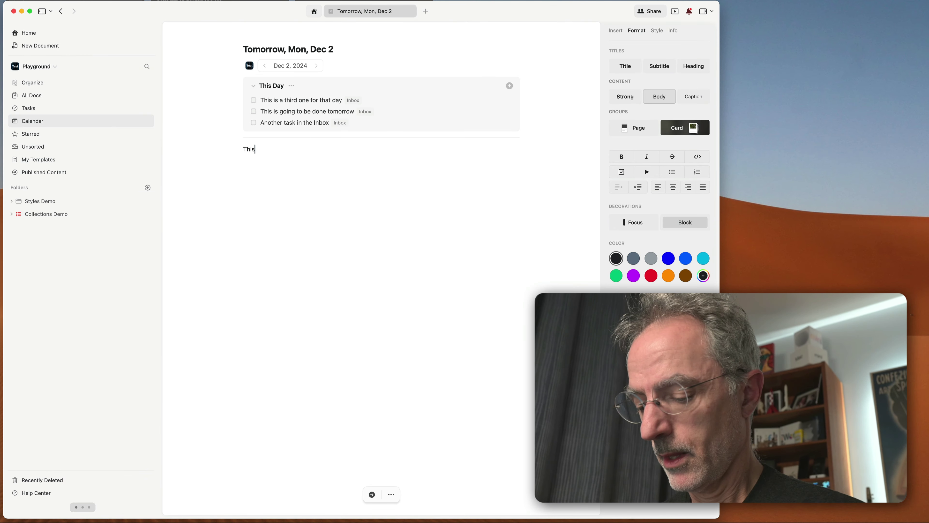
pyautogui.write(' is a daily note.')
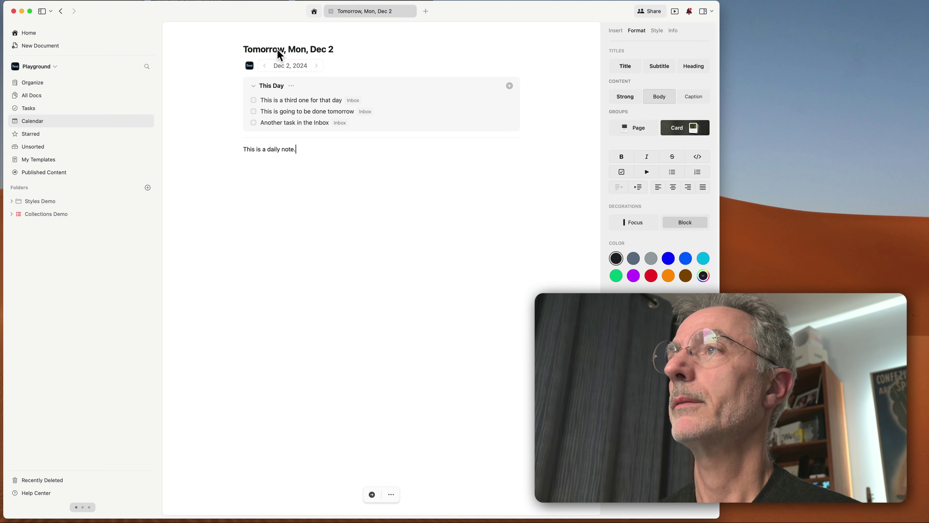
pyautogui.click(33, 121)
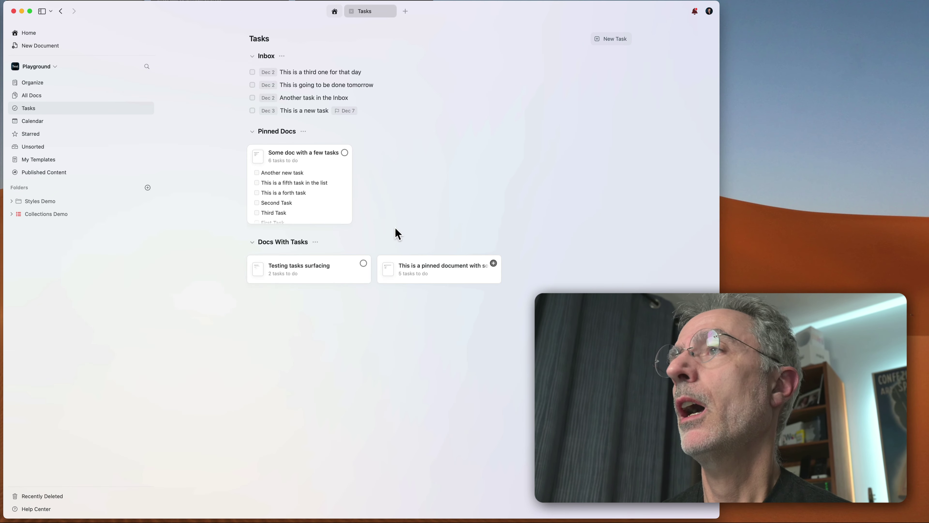
# Step: Mark Inbox tasks 'Third Task' and 'This is a forth task' as done
pyautogui.click(372, 58)
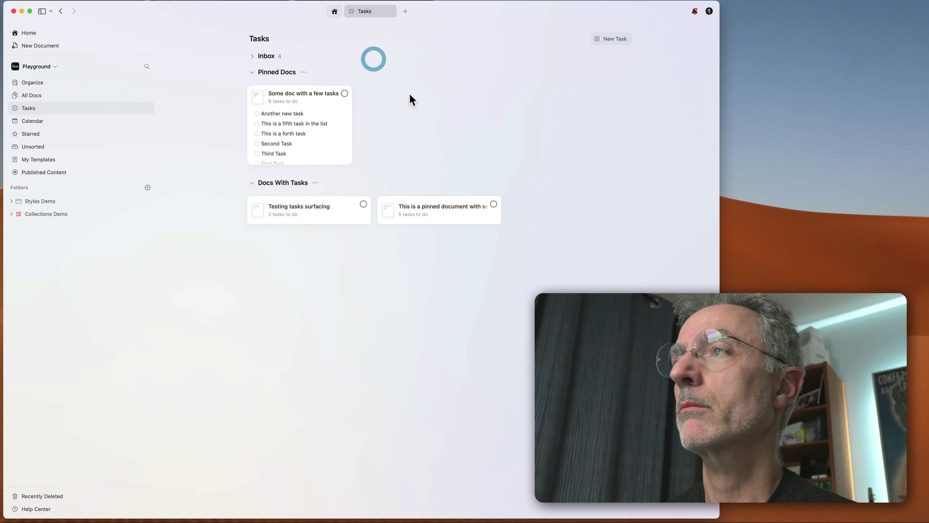
pyautogui.click(256, 56)
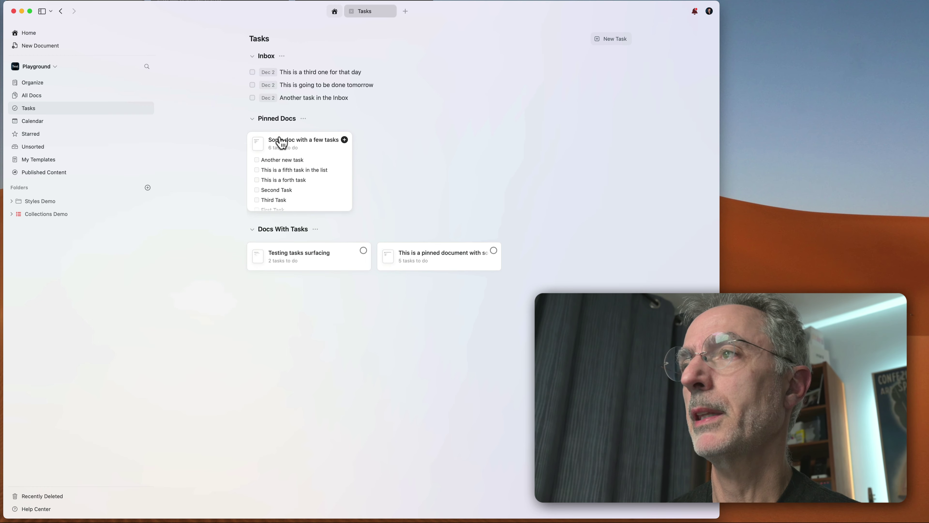
pyautogui.click(257, 200)
pyautogui.click(257, 180)
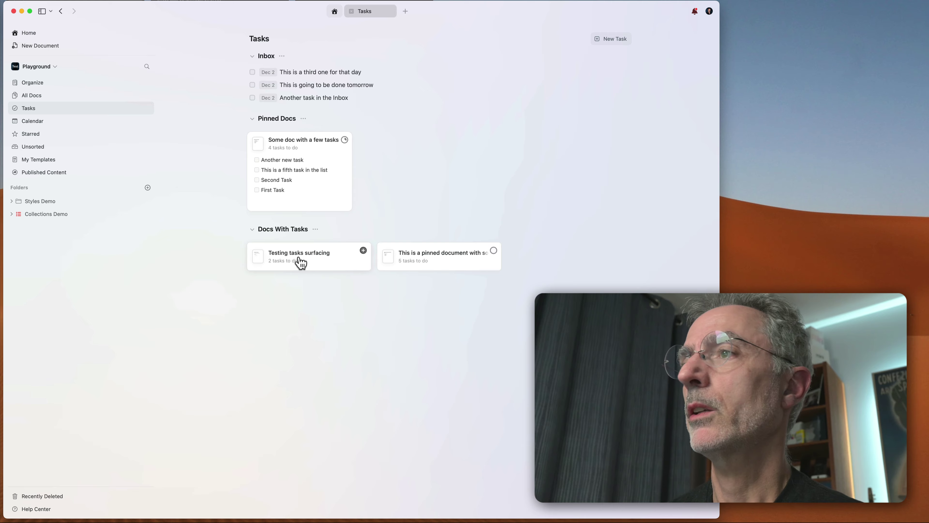
# Step: Complete 'Fourth task' and 'Second Task' in the pinned document card
pyautogui.click(464, 262)
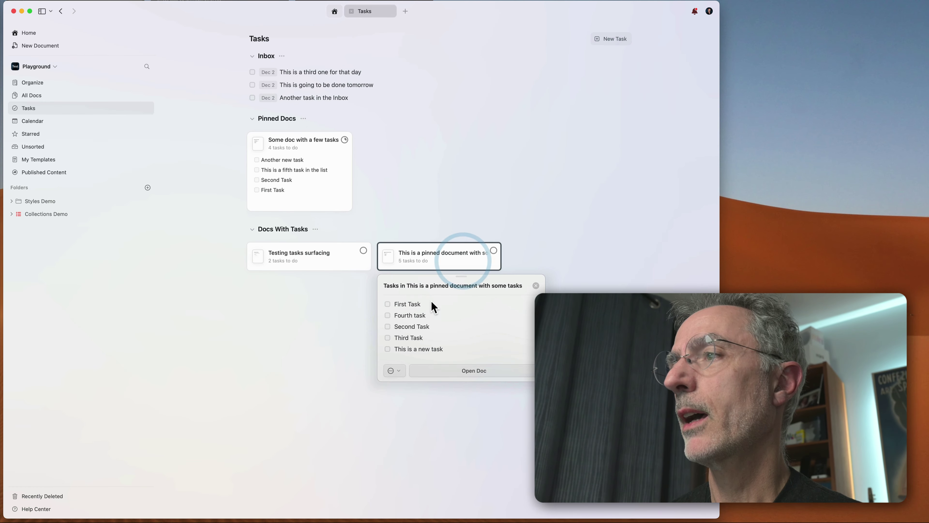
pyautogui.click(387, 315)
pyautogui.click(388, 326)
pyautogui.click(329, 340)
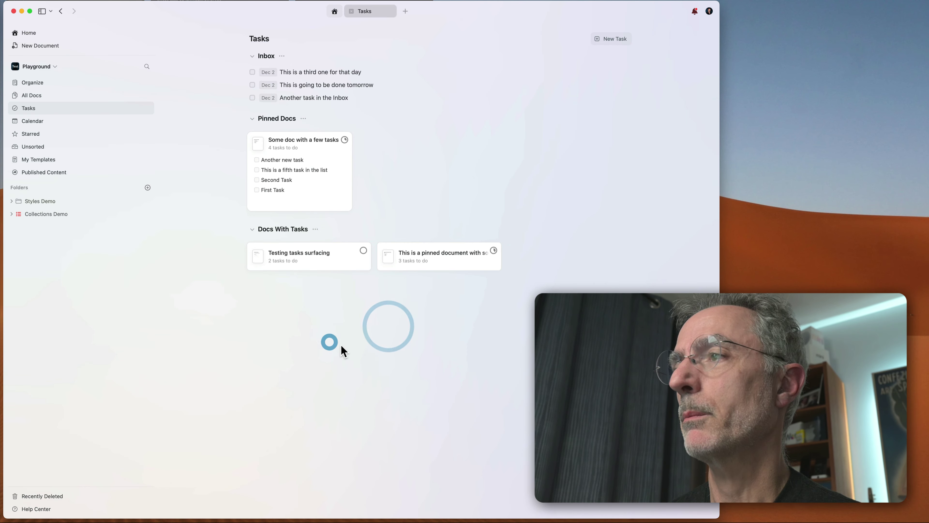
# Step: Complete 'will this card show up?' in the Testing tasks surfacing card
pyautogui.click(322, 263)
pyautogui.click(259, 304)
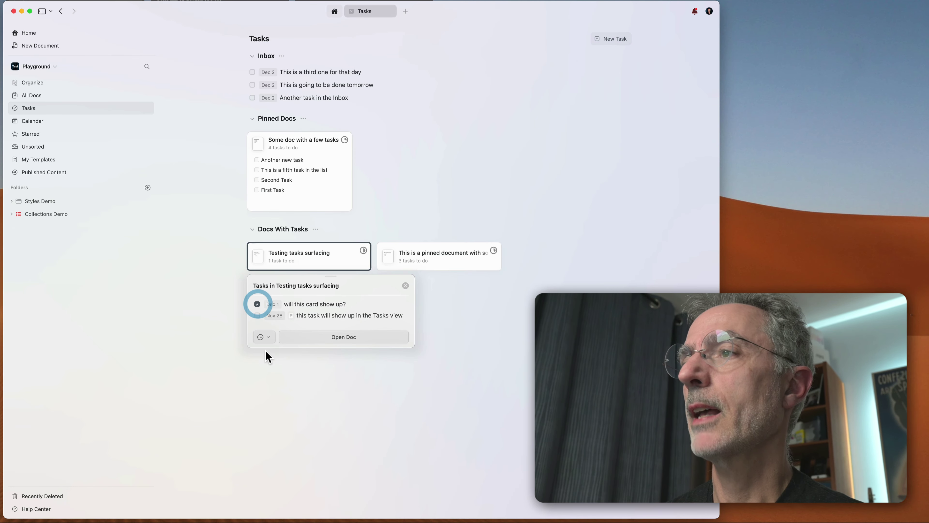
pyautogui.click(266, 352)
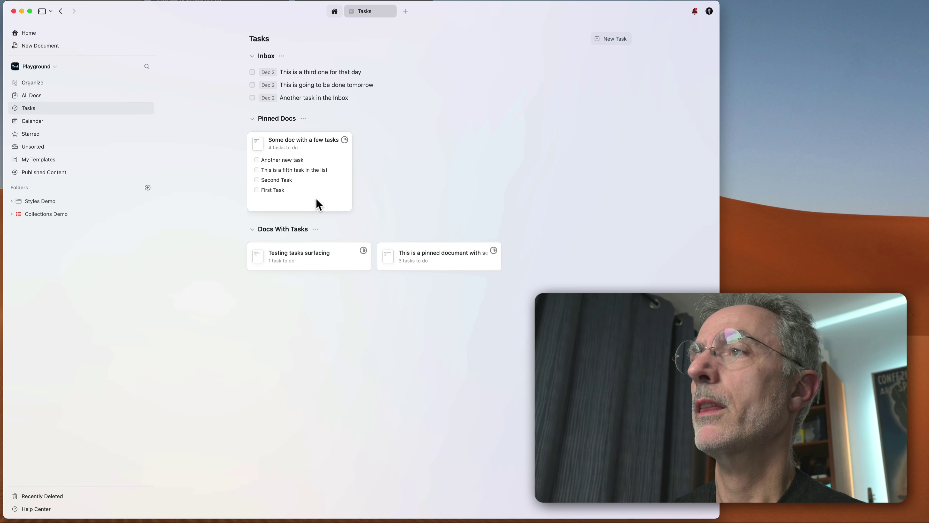
pyautogui.click(316, 229)
pyautogui.click(395, 189)
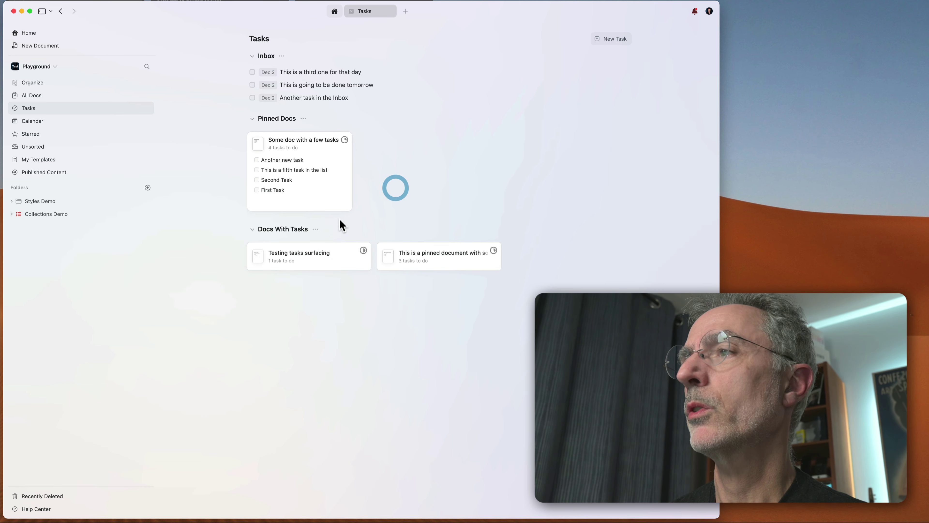
# Step: Toggle the Docs With Tasks completed-items and daily-notes options on, then back off
pyautogui.click(316, 230)
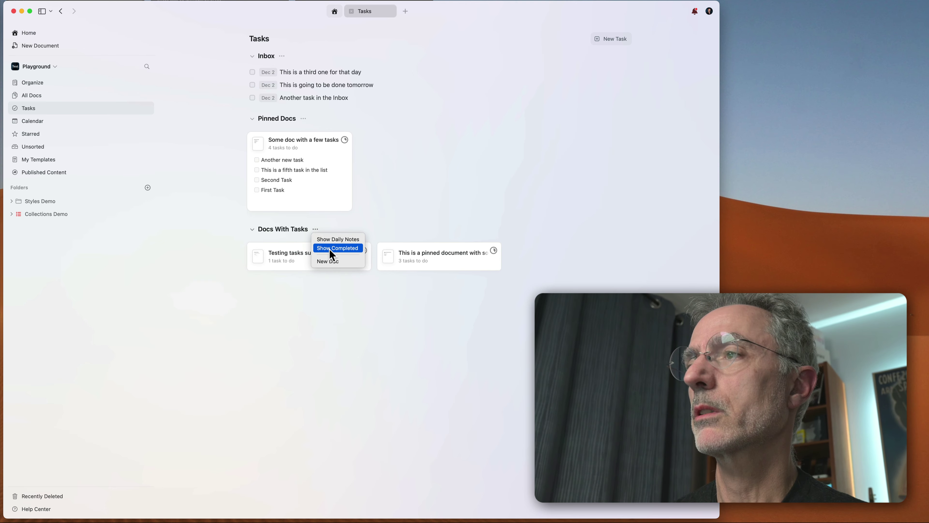
pyautogui.click(331, 249)
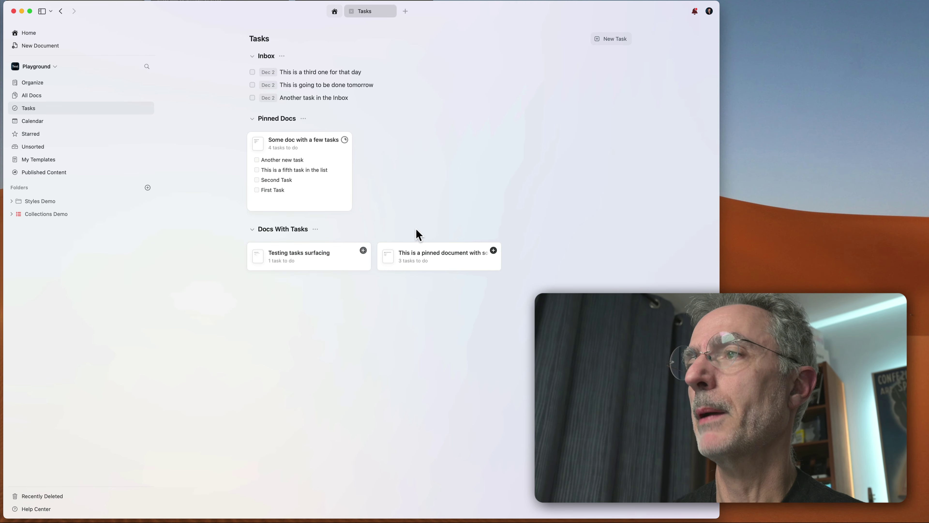
pyautogui.click(316, 229)
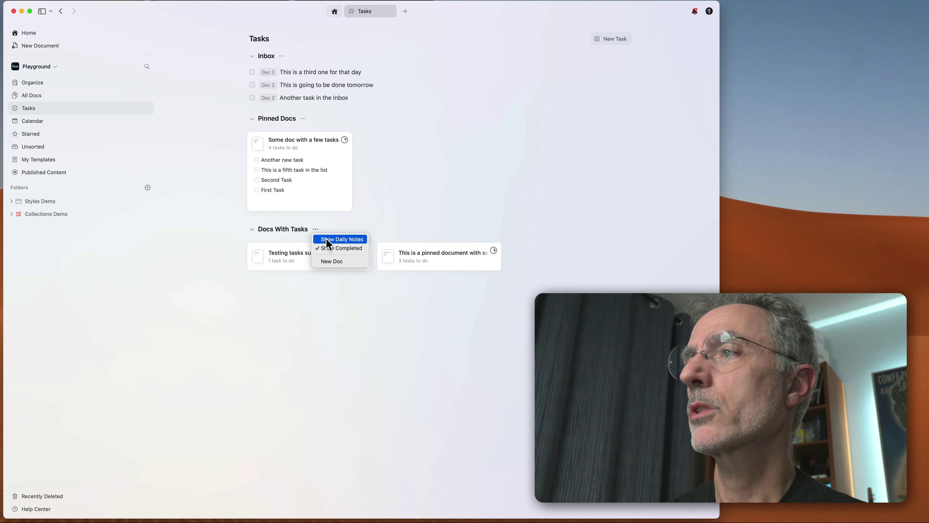
pyautogui.click(416, 200)
pyautogui.click(315, 229)
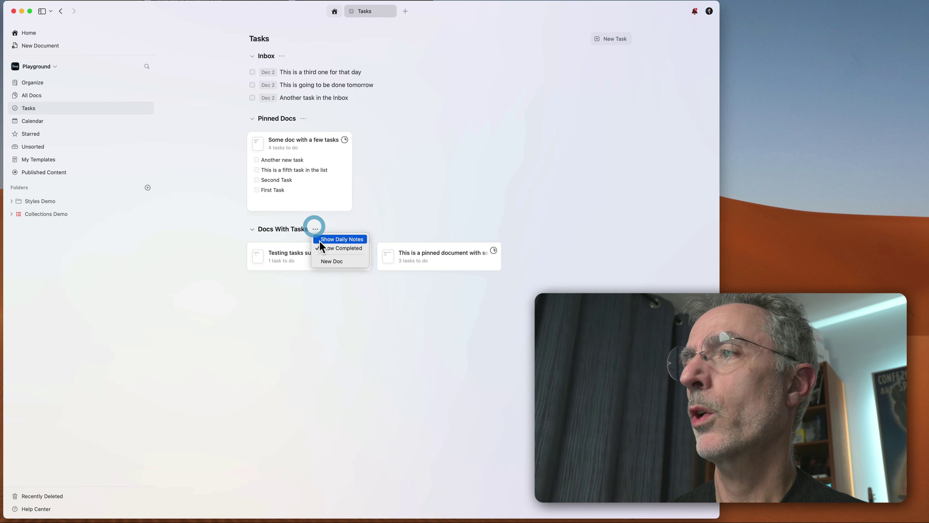
pyautogui.click(334, 240)
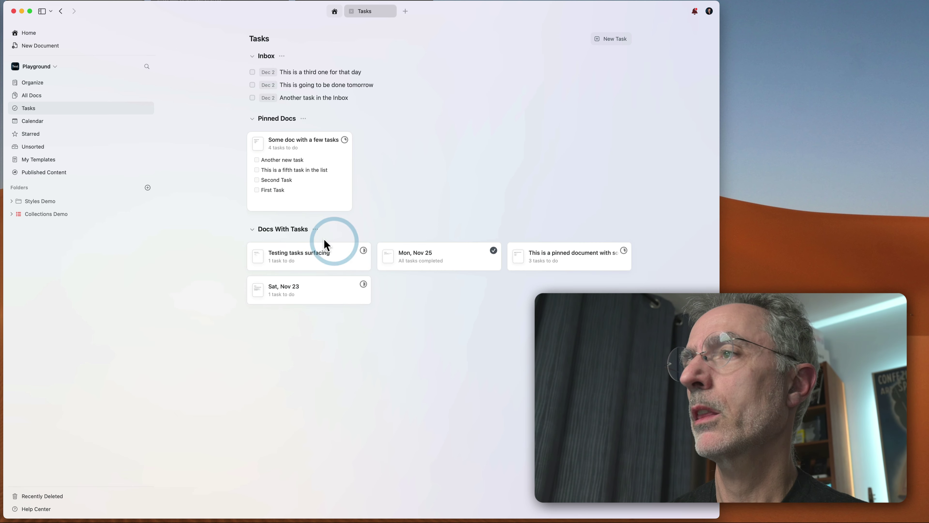
pyautogui.click(316, 228)
pyautogui.click(326, 240)
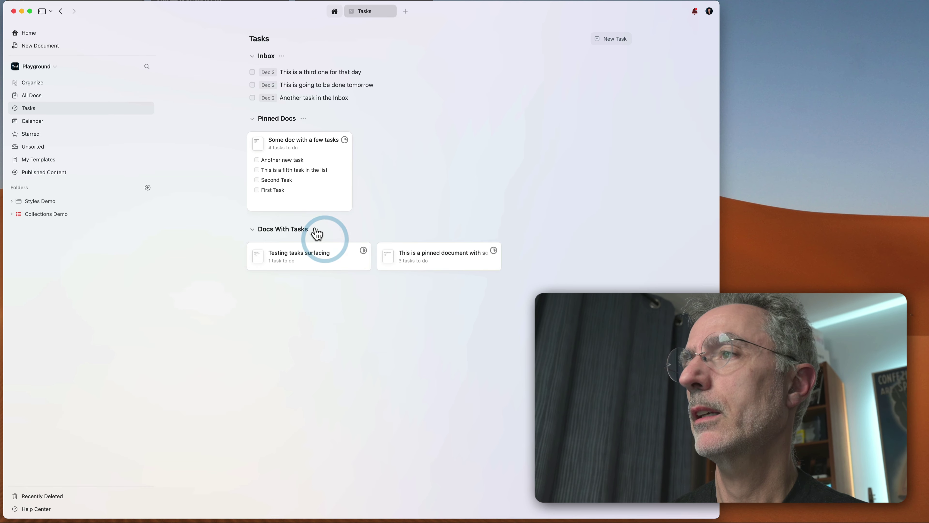
pyautogui.click(316, 228)
pyautogui.click(323, 249)
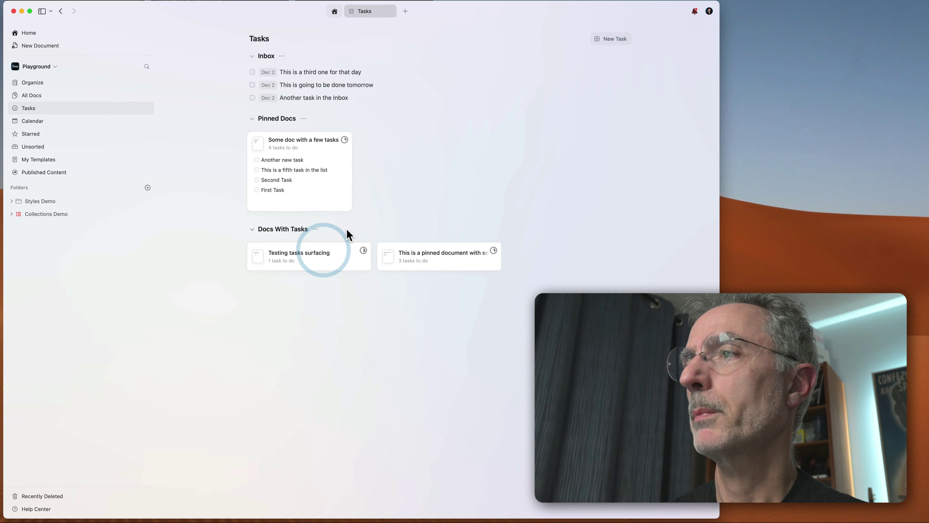
pyautogui.click(347, 229)
pyautogui.click(304, 230)
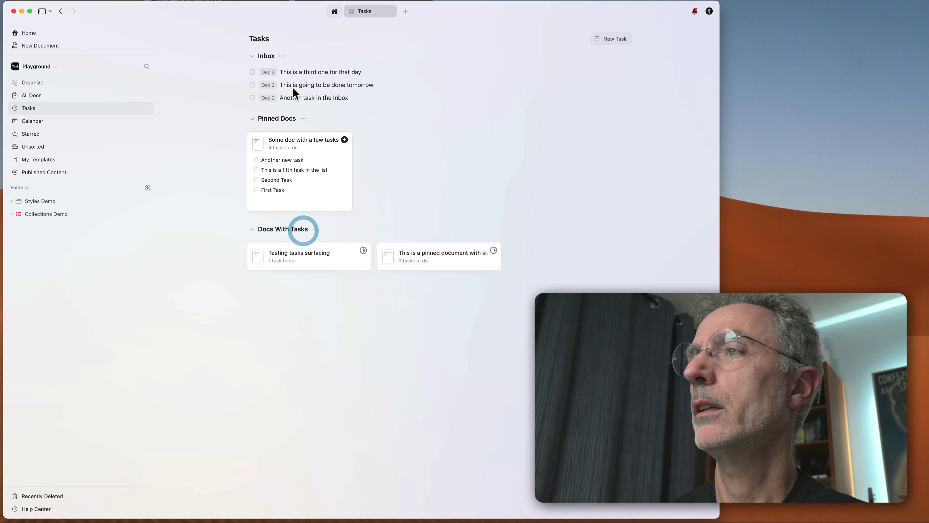
# Step: View the Inbox's completed-tasks logbook, then close it
pyautogui.click(282, 56)
pyautogui.click(302, 80)
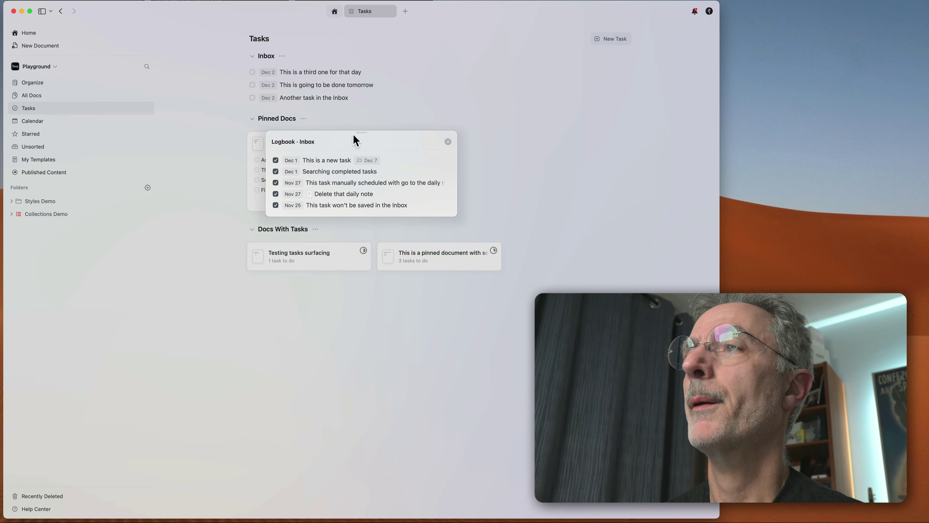
pyautogui.click(318, 306)
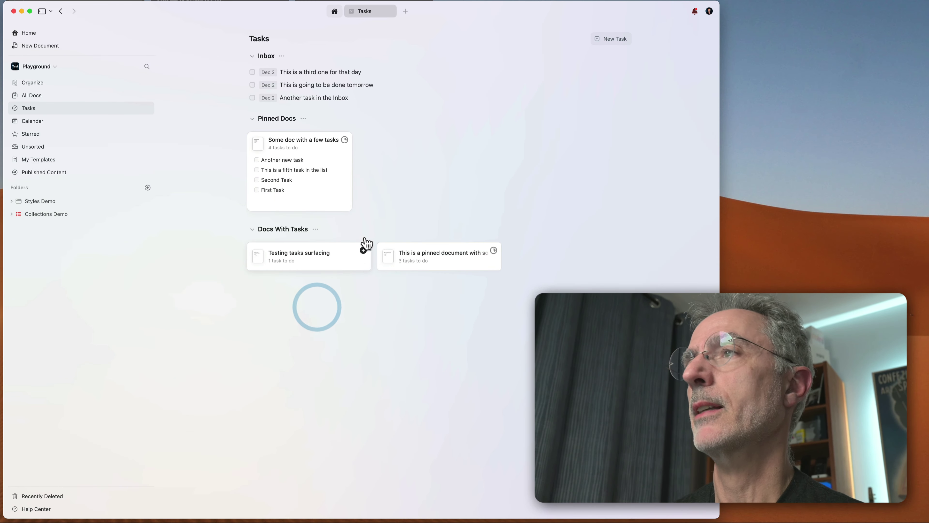
# Step: Create the Inbox task 'This is a task with some data' and open it as a page
pyautogui.click(605, 39)
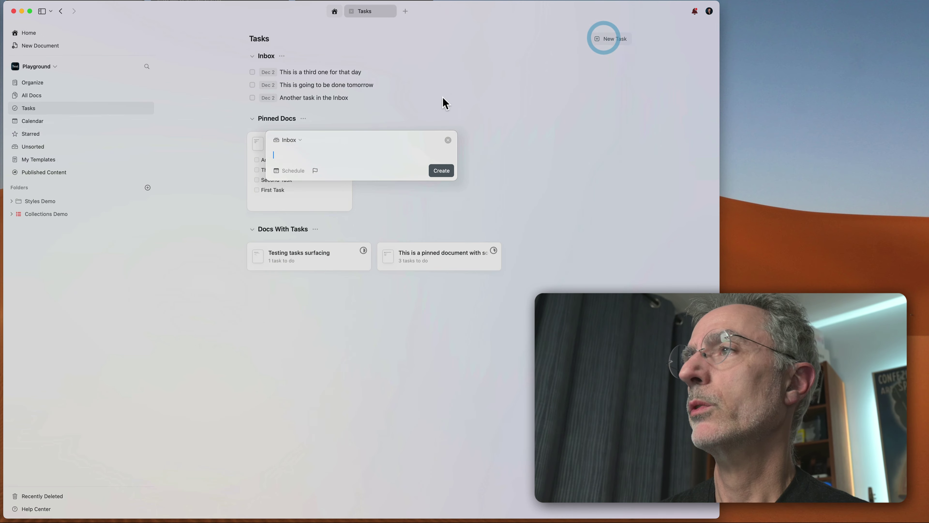
pyautogui.write('This ')
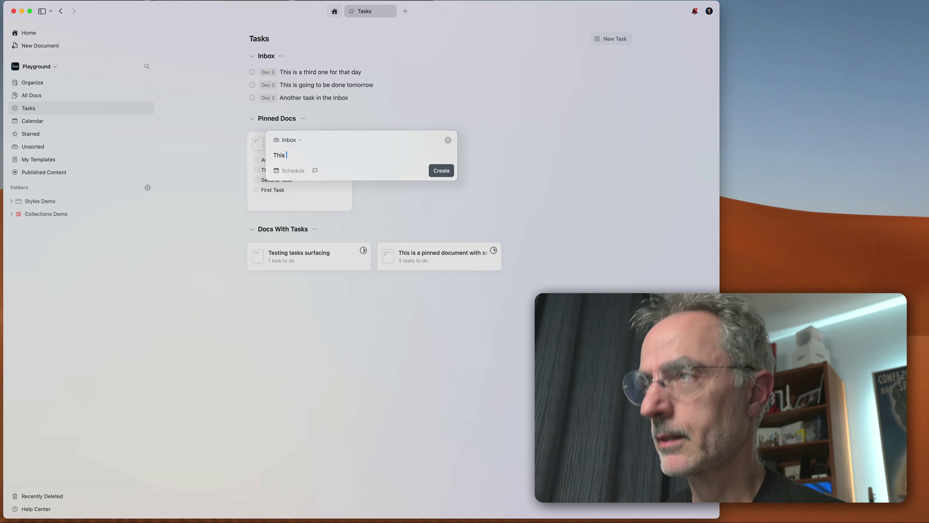
pyautogui.write('is a task with ')
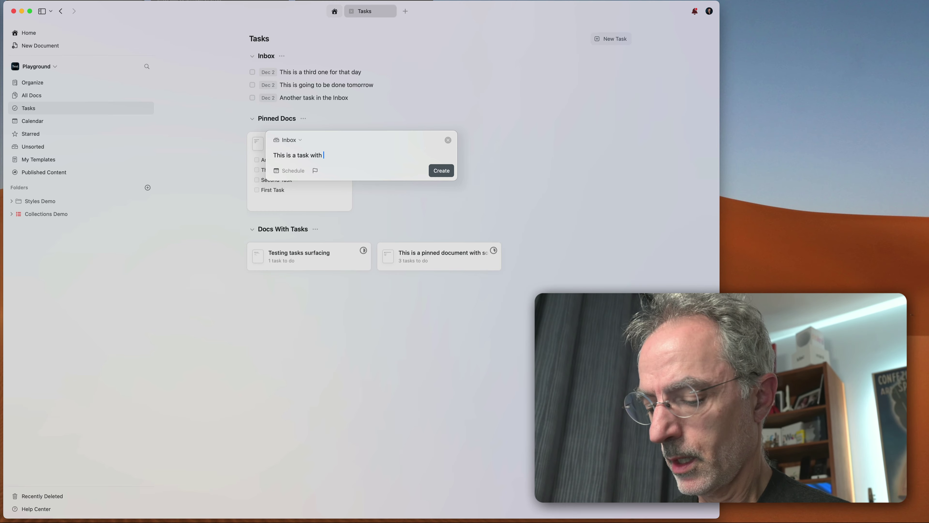
pyautogui.write('some data')
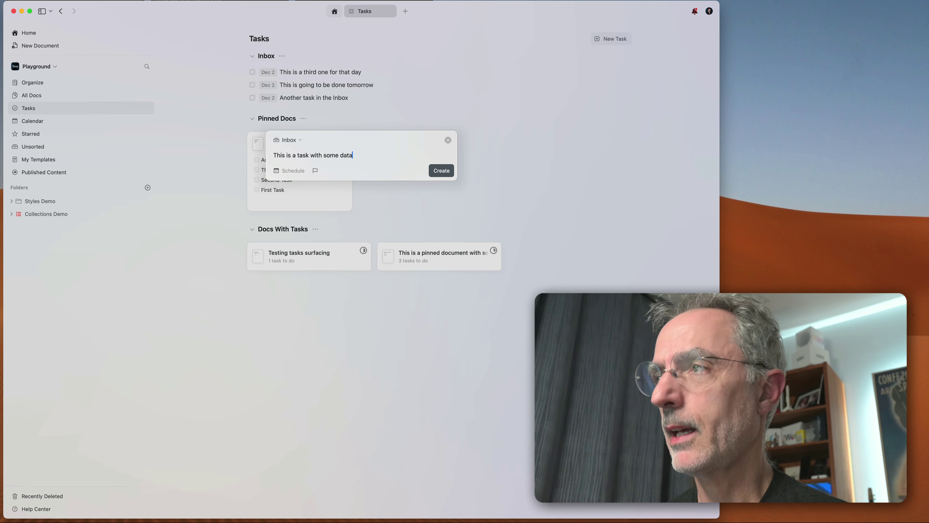
pyautogui.press('Return')
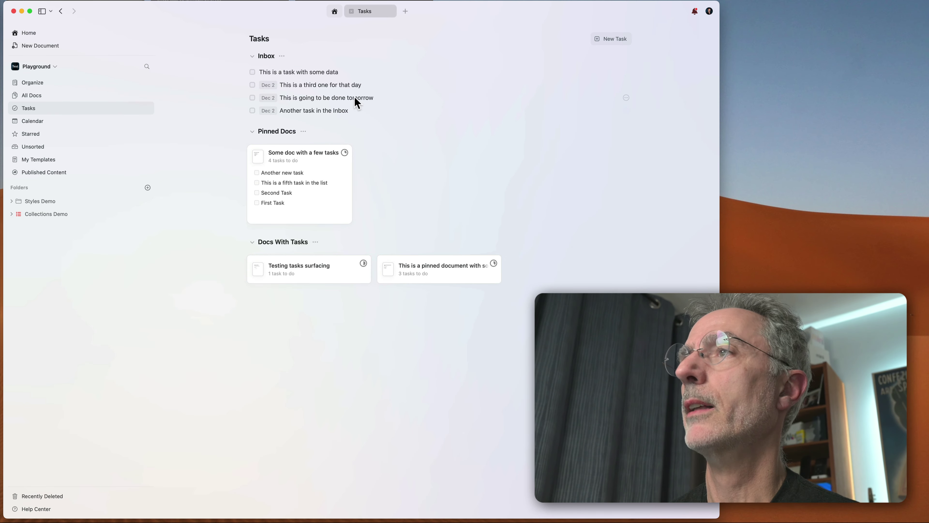
pyautogui.click(310, 71)
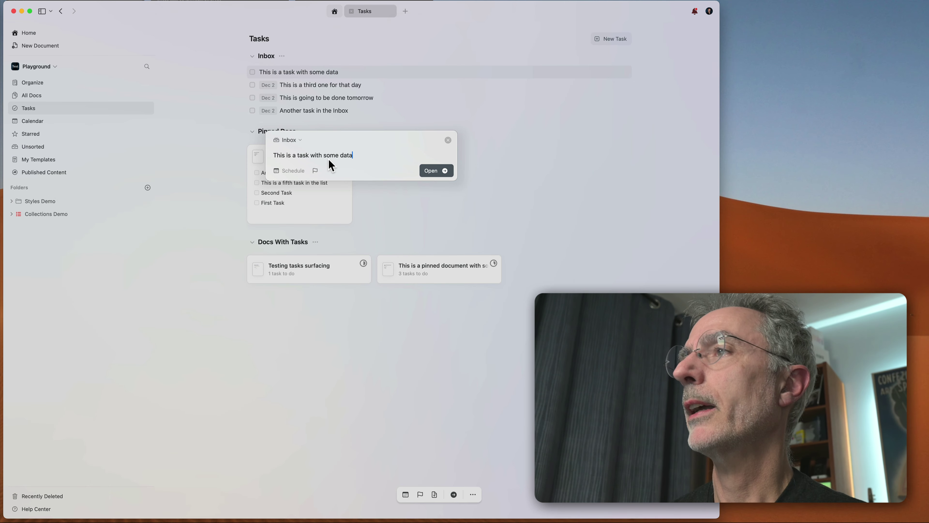
pyautogui.click(434, 171)
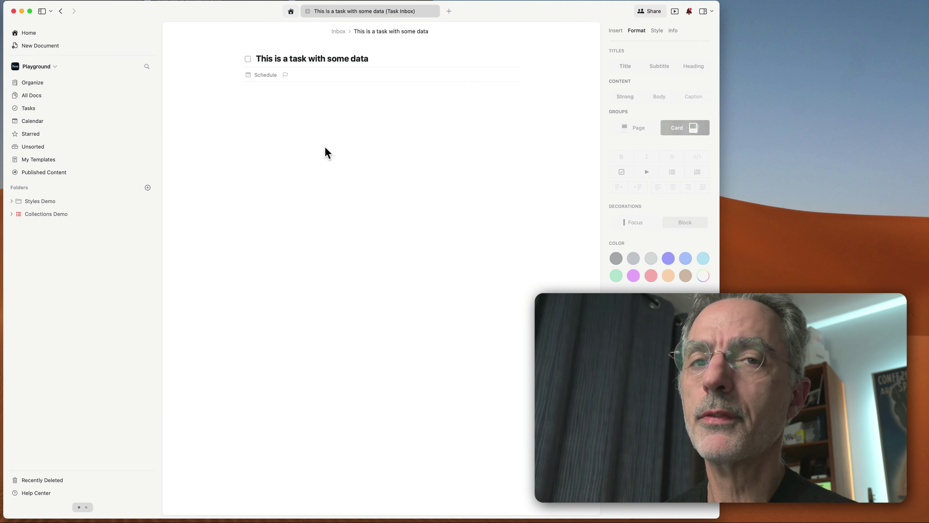
# Step: Write 'This is some content.', insert an Unsplash mountain photo, then return to Tasks
pyautogui.click(313, 134)
pyautogui.write('This ')
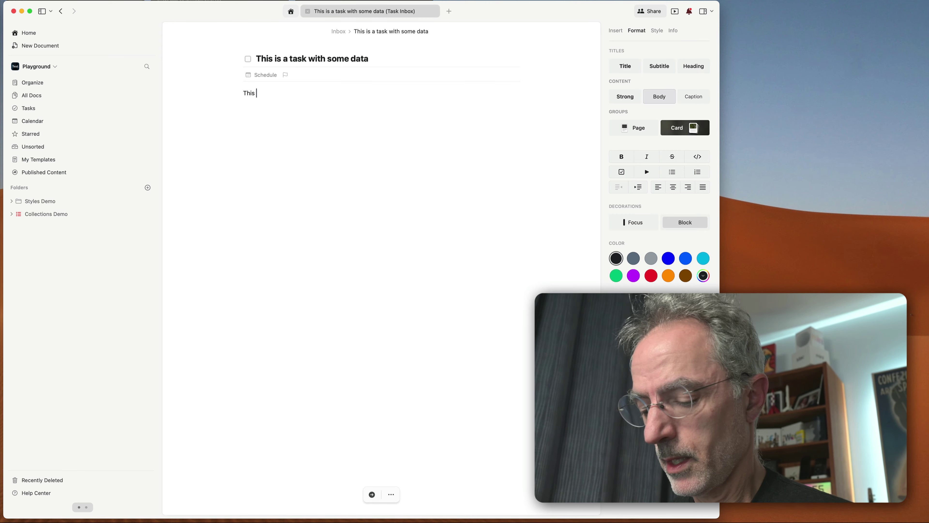
pyautogui.write('is some content. ')
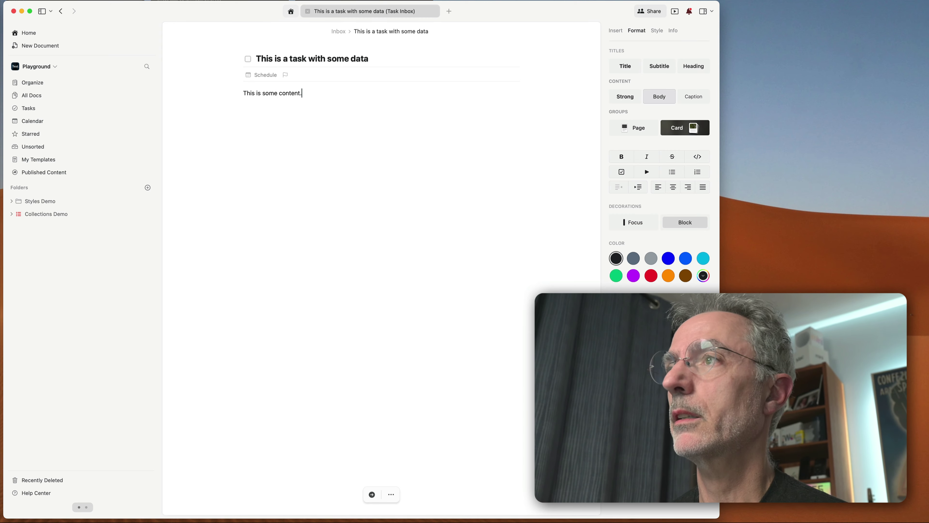
pyautogui.write('/')
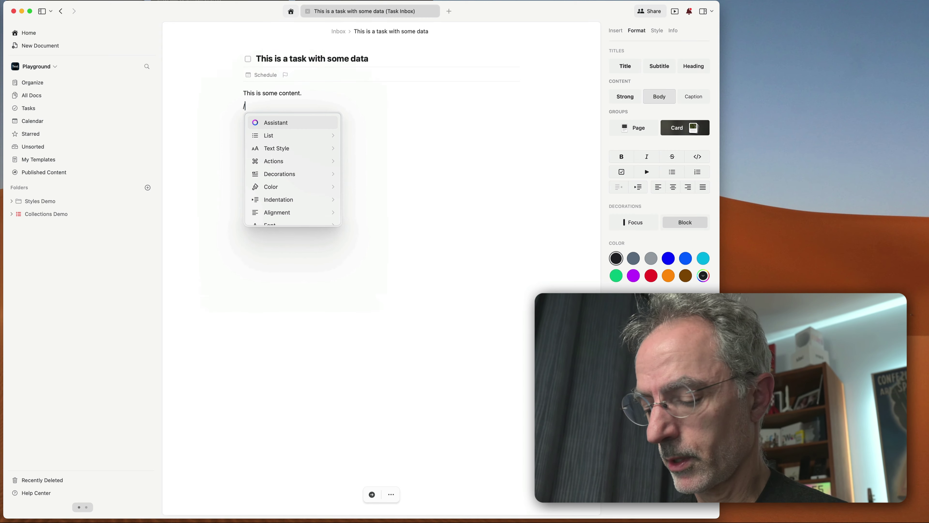
pyautogui.write('im')
pyautogui.press('Return')
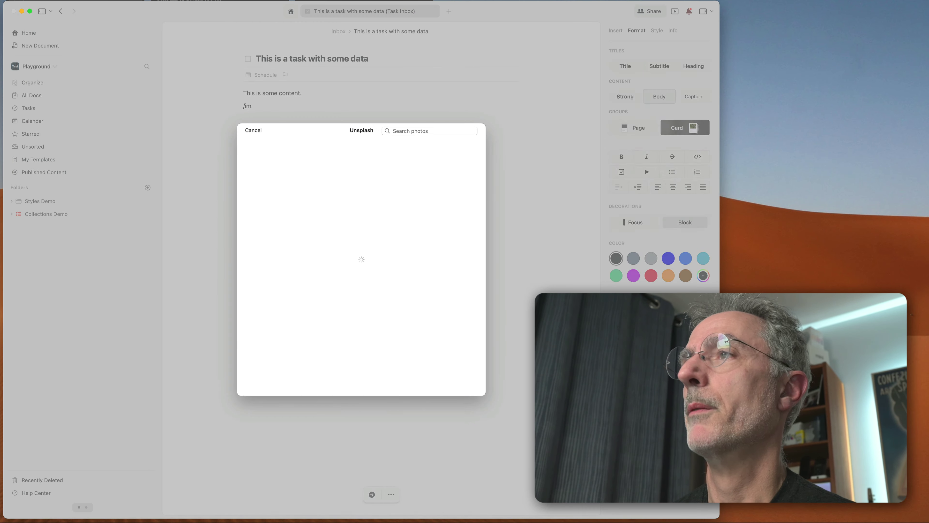
pyautogui.click(385, 241)
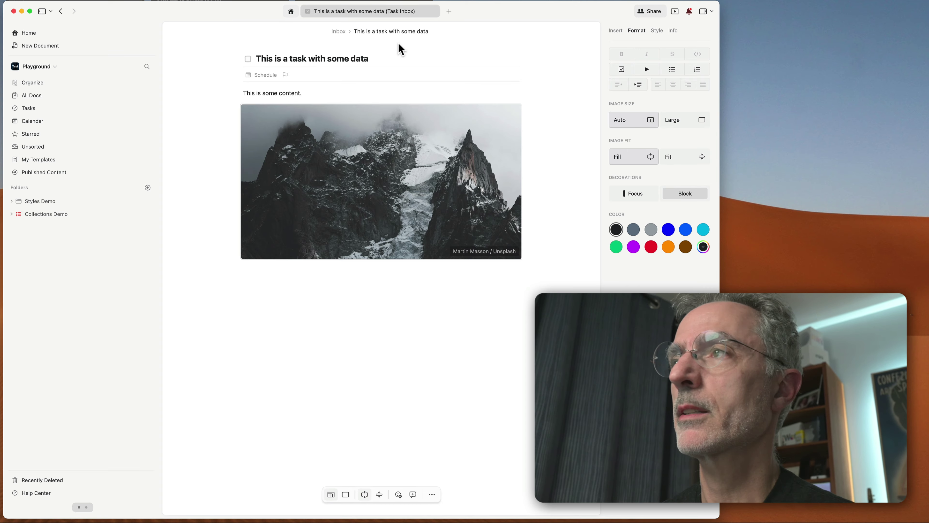
pyautogui.click(340, 31)
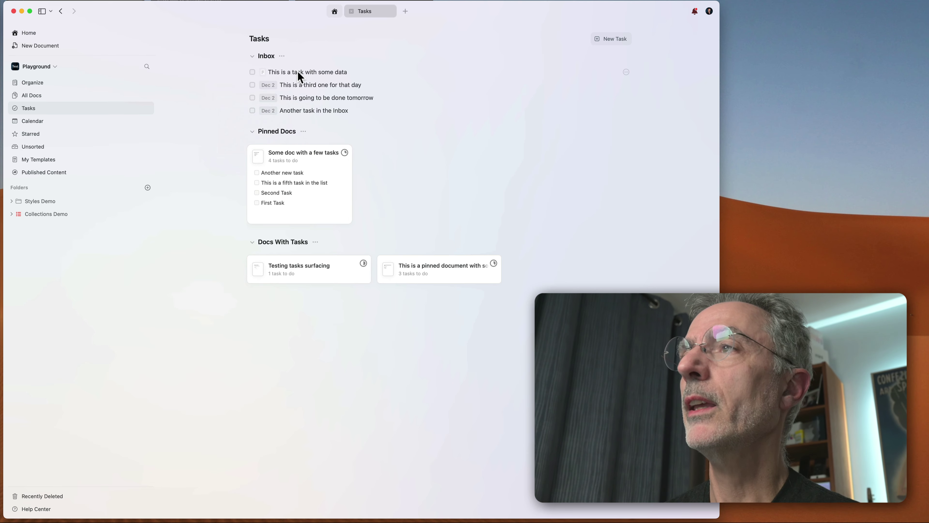
pyautogui.click(252, 72)
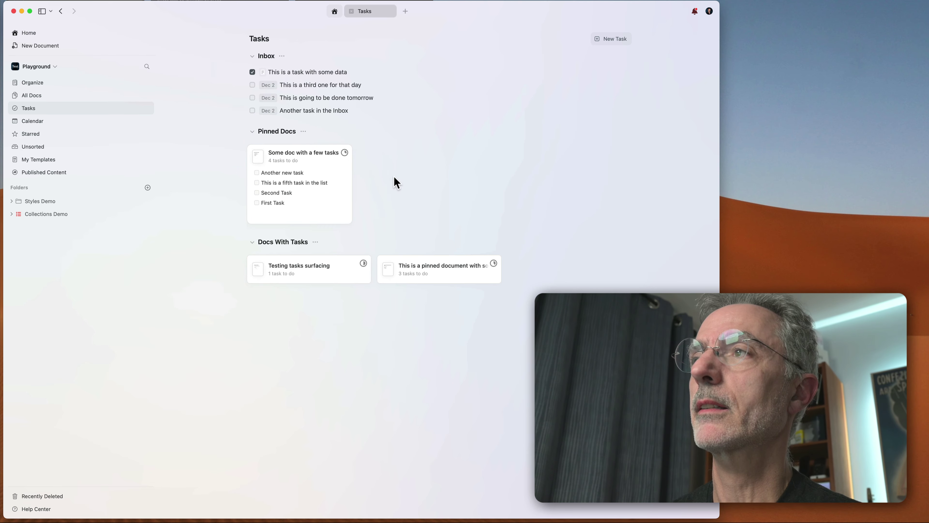
pyautogui.click(281, 57)
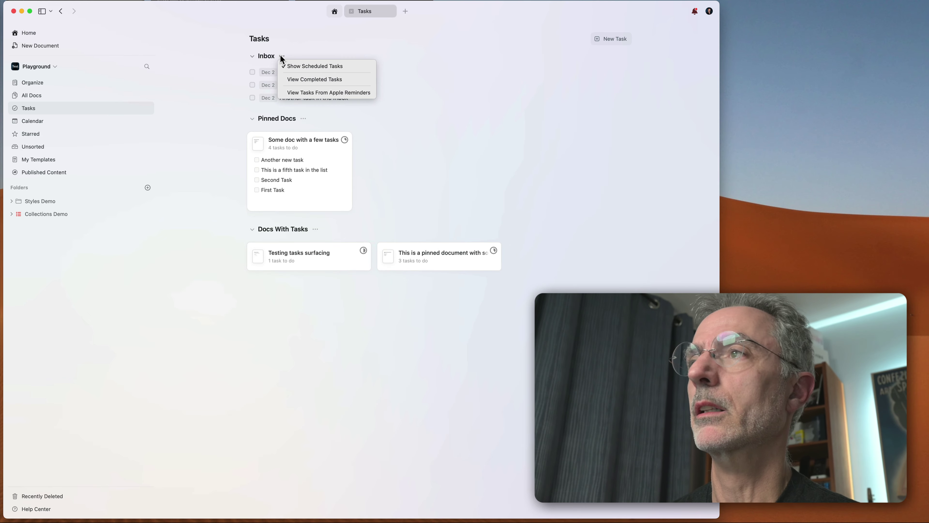
pyautogui.click(311, 79)
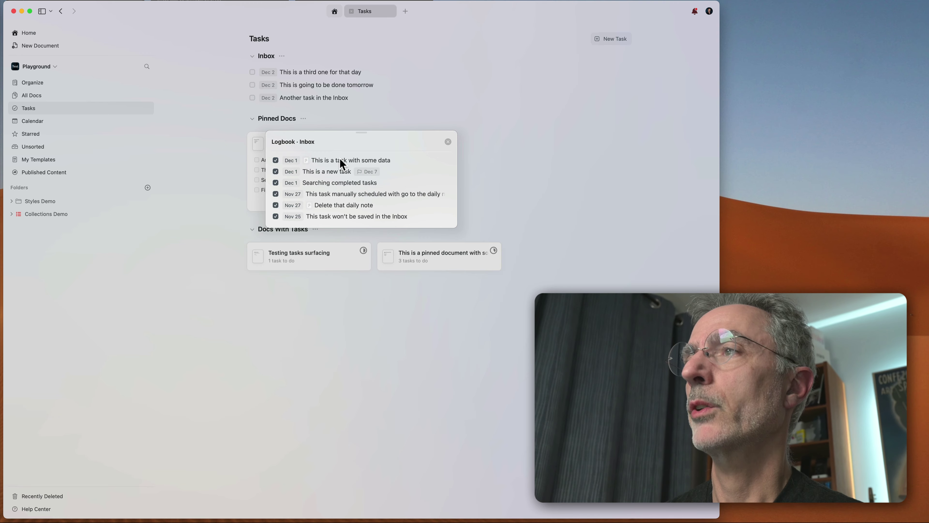
pyautogui.click(349, 160)
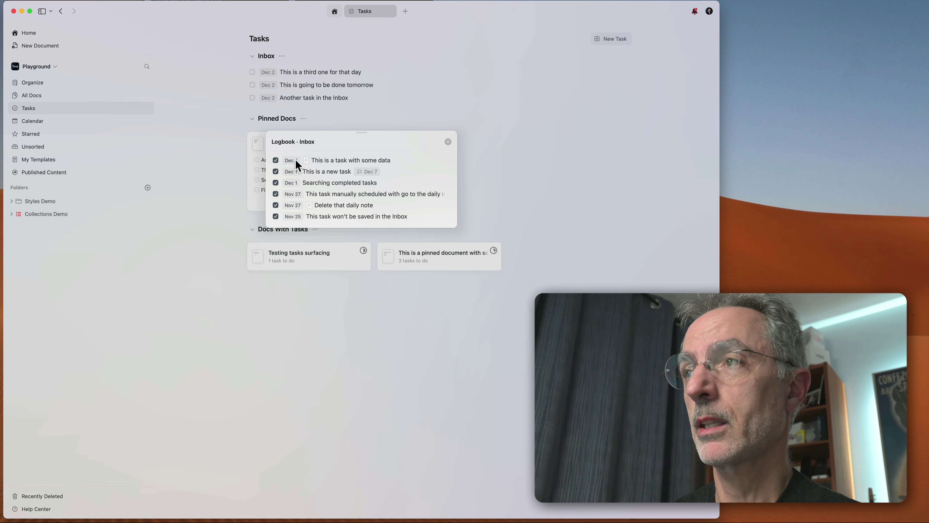
pyautogui.moveTo(307, 161)
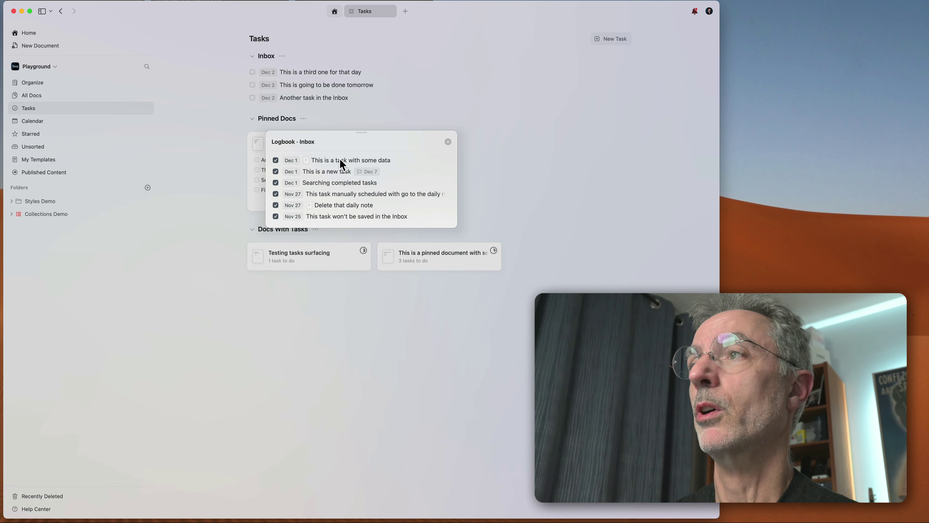
pyautogui.click(276, 160)
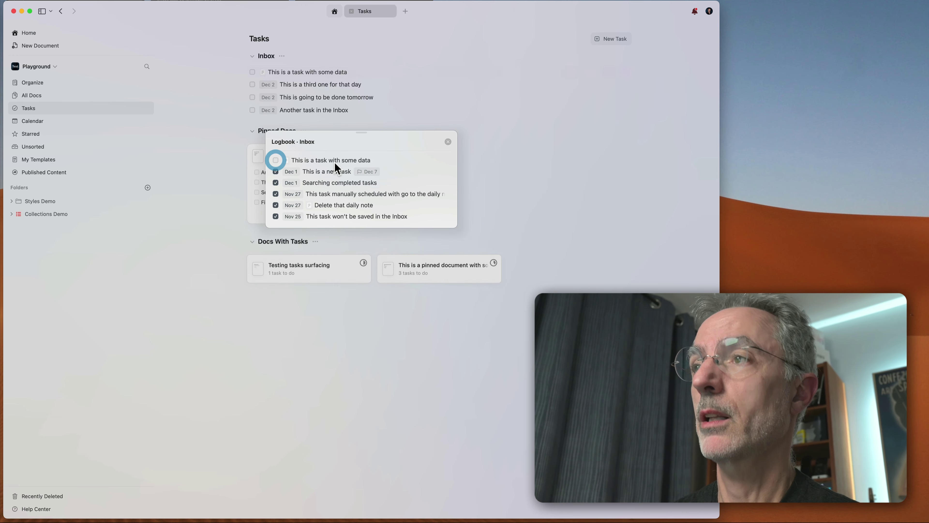
pyautogui.click(309, 357)
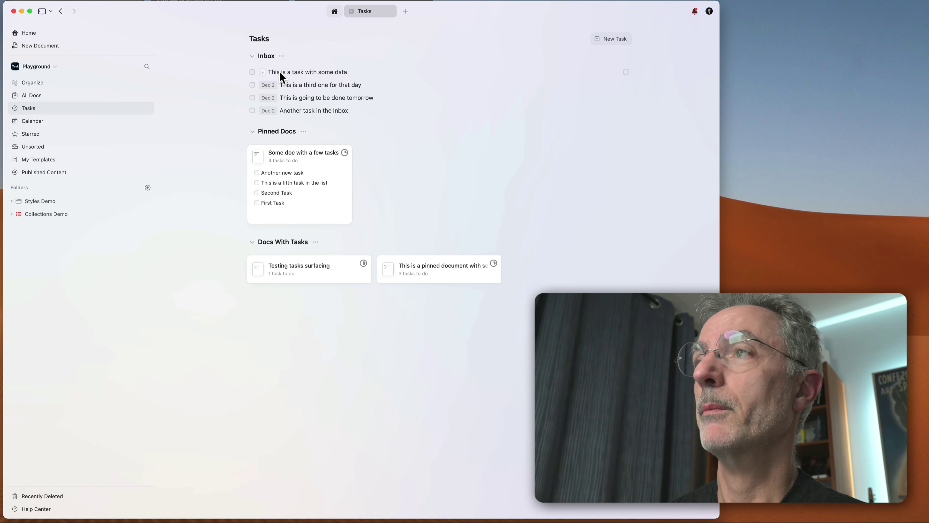
pyautogui.click(280, 72)
pyautogui.click(431, 169)
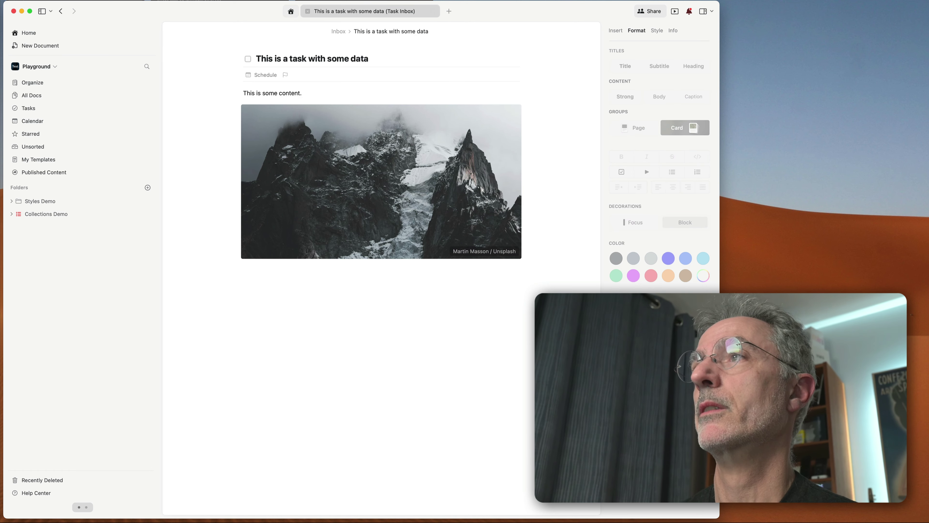
pyautogui.click(337, 33)
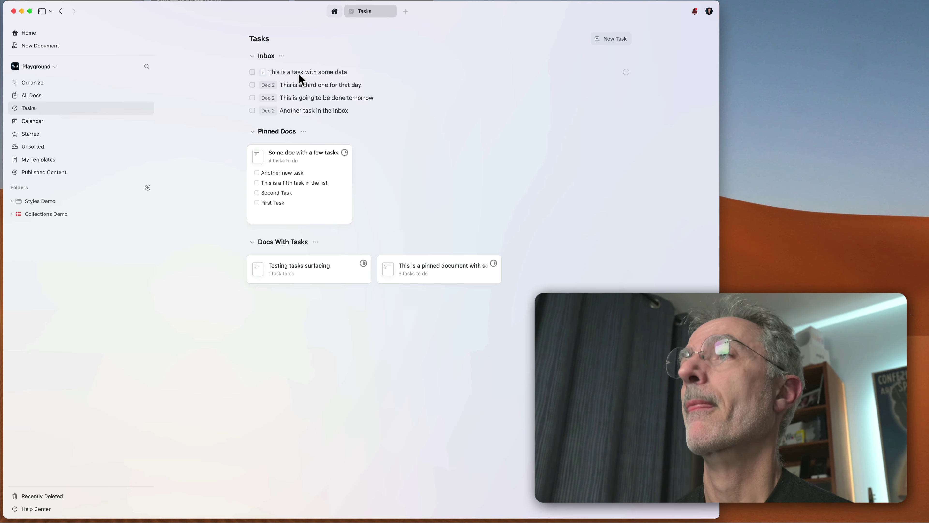
pyautogui.click(282, 56)
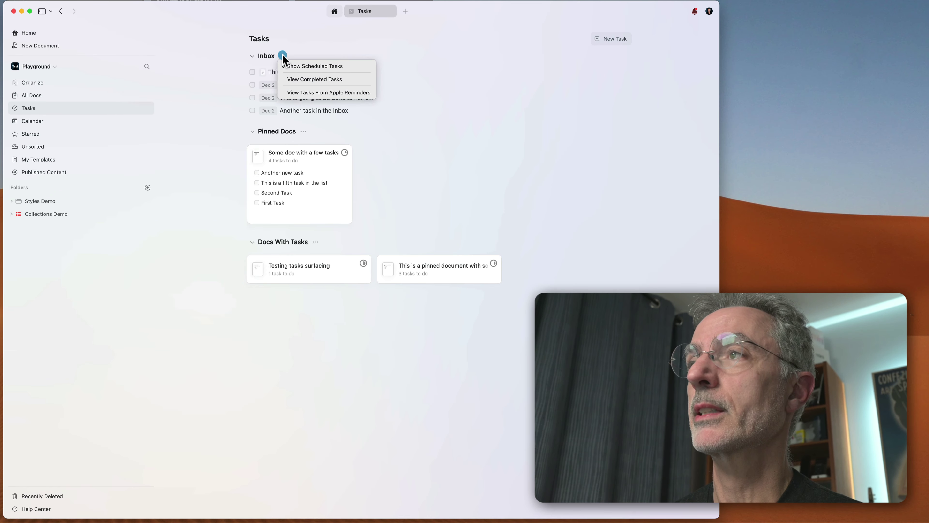
pyautogui.click(313, 80)
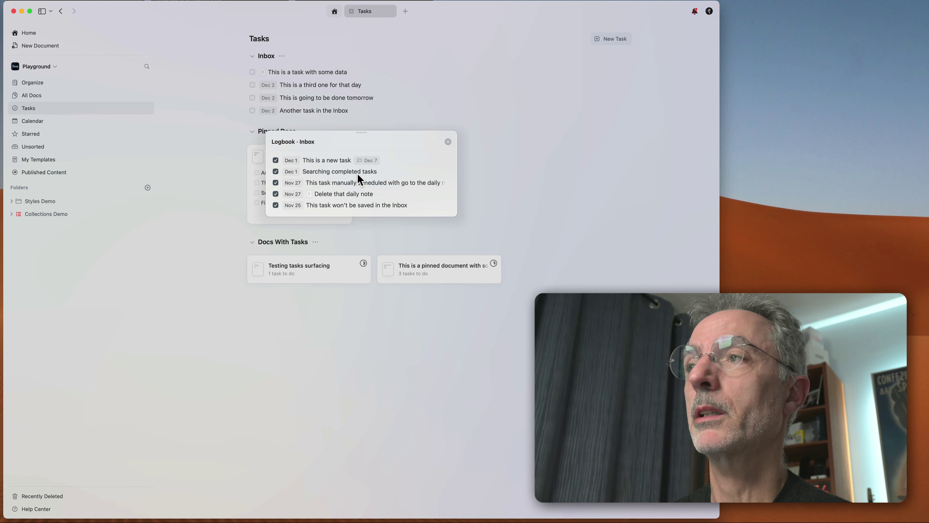
pyautogui.moveTo(357, 137); pyautogui.dragTo(364, 115)
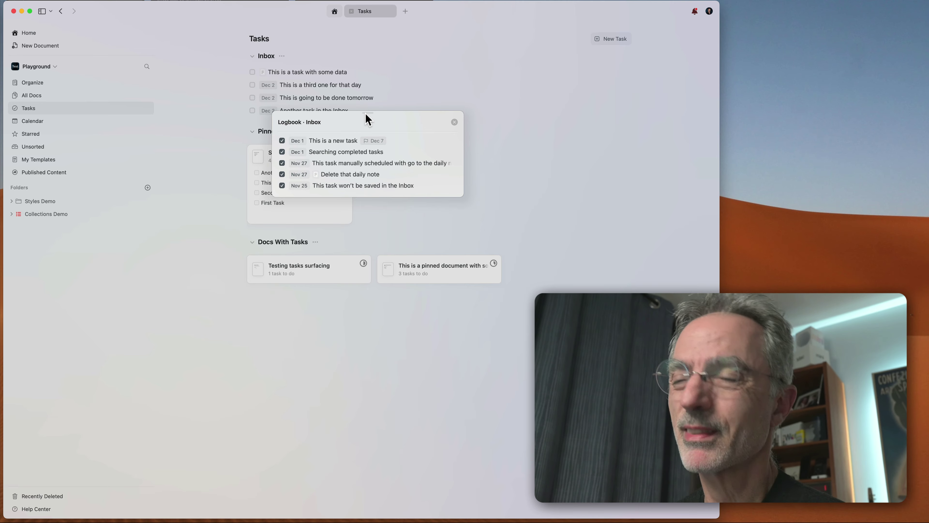
pyautogui.click(454, 122)
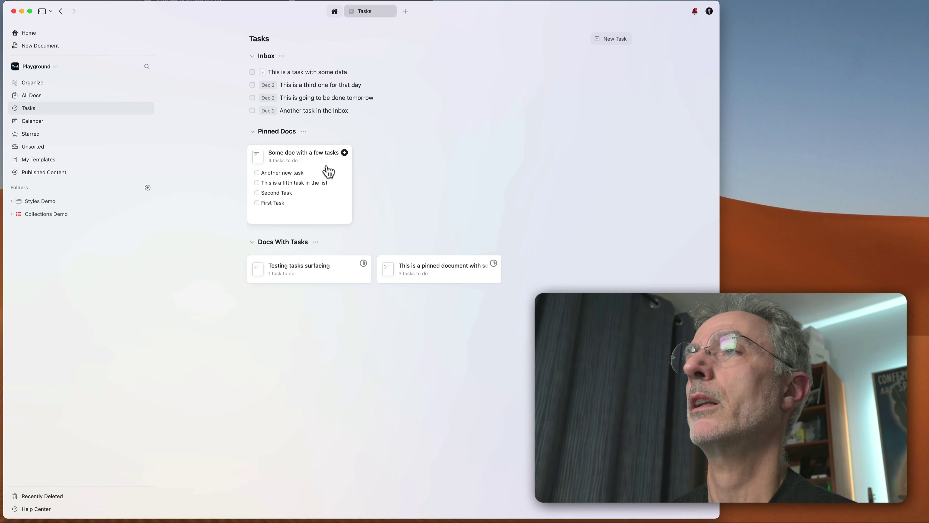
# Step: Tick First Task and Second Task in 'Some doc with a few tasks', then return to Tasks
pyautogui.click(261, 159)
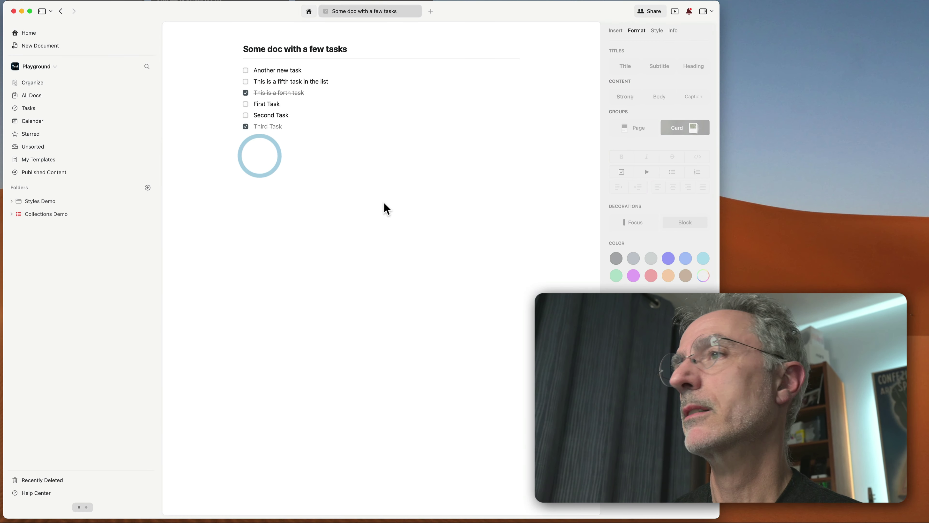
pyautogui.click(245, 105)
pyautogui.click(246, 115)
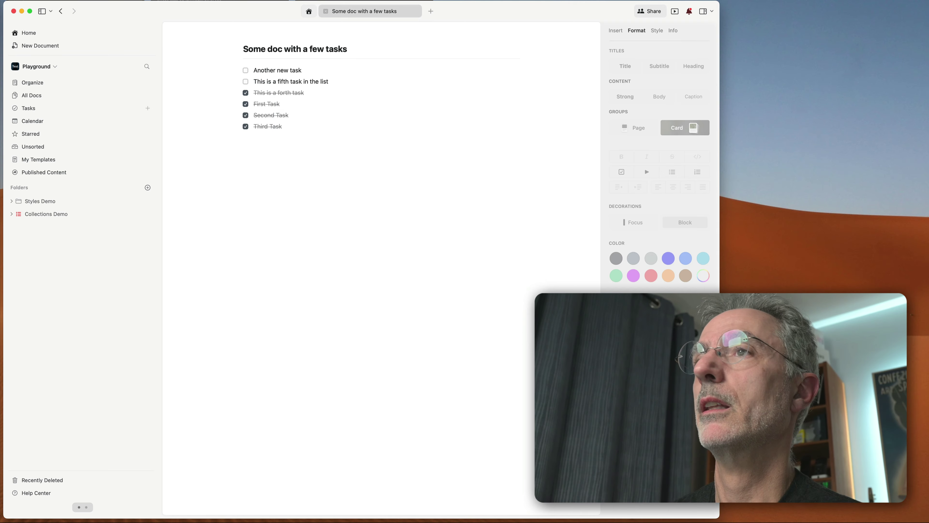
pyautogui.click(28, 109)
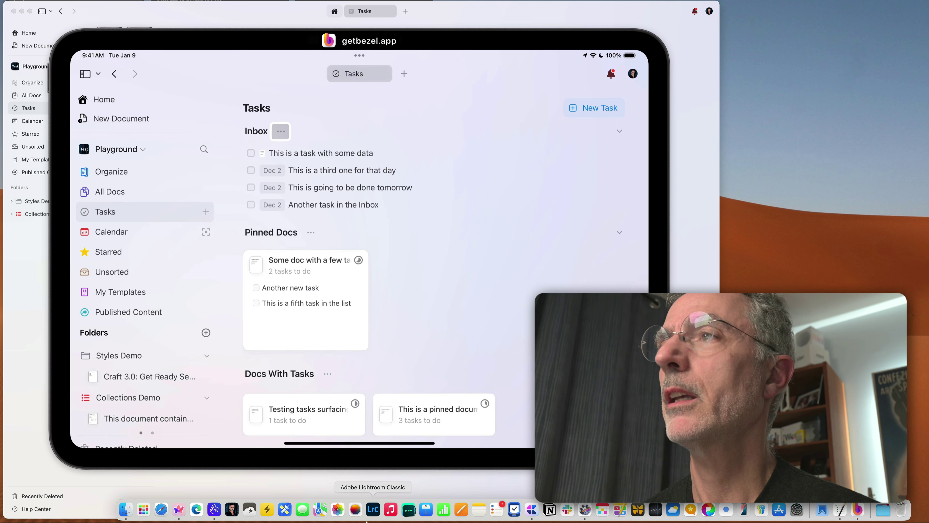
pyautogui.click(281, 131)
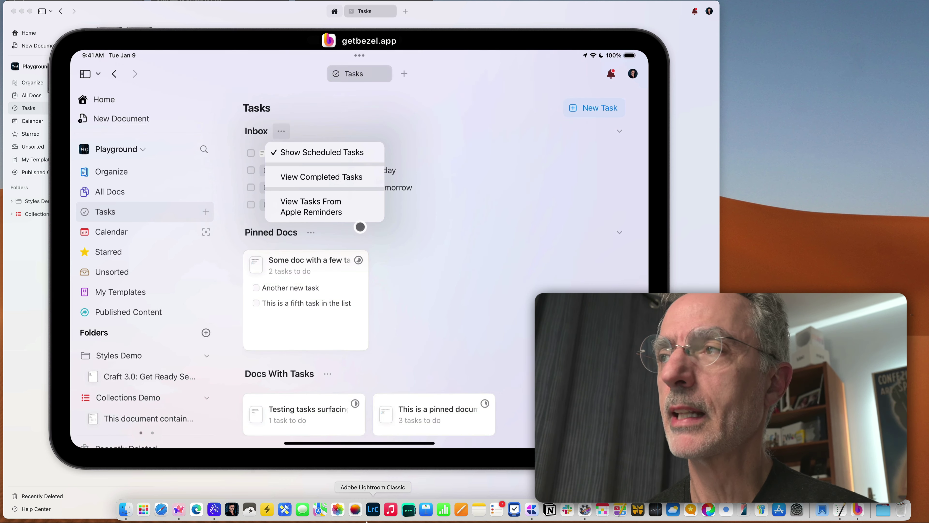
pyautogui.click(449, 263)
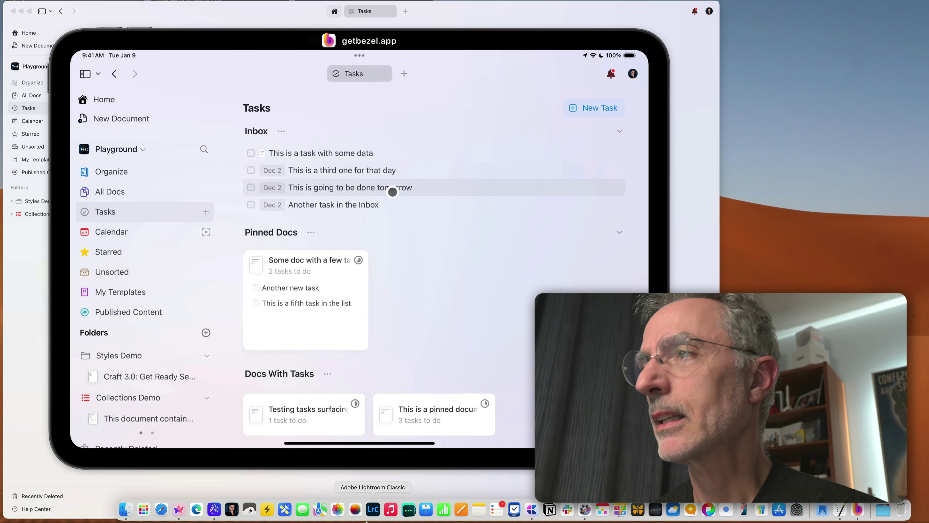
pyautogui.scroll(-5, 390, 212)
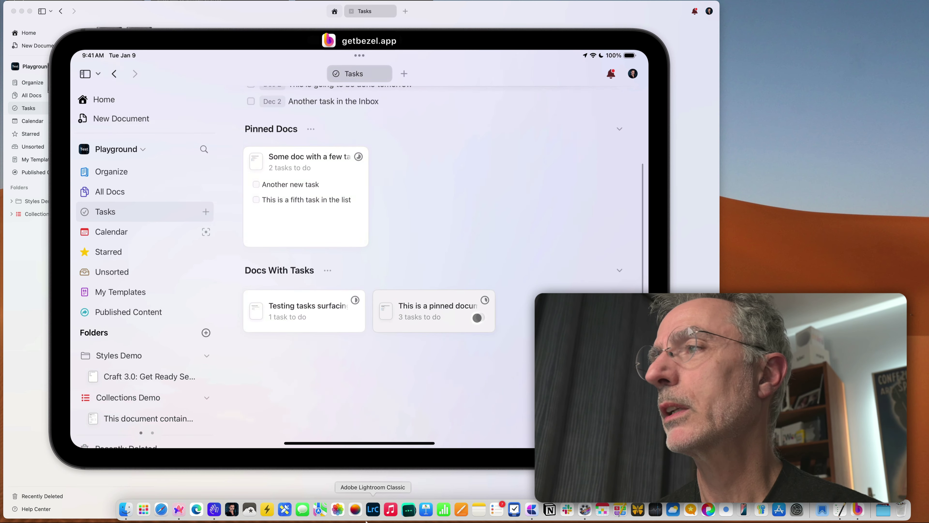
pyautogui.click(475, 313)
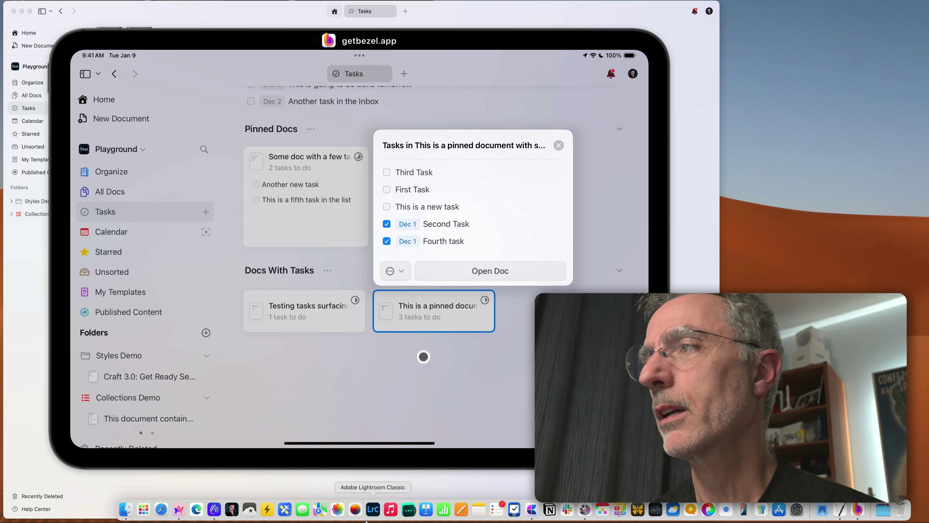
pyautogui.click(486, 266)
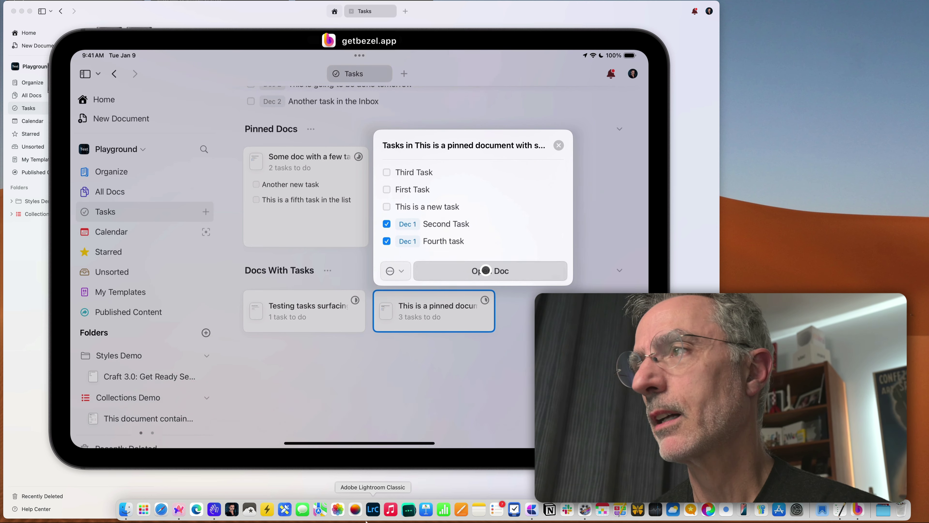
pyautogui.click(114, 74)
pyautogui.click(407, 311)
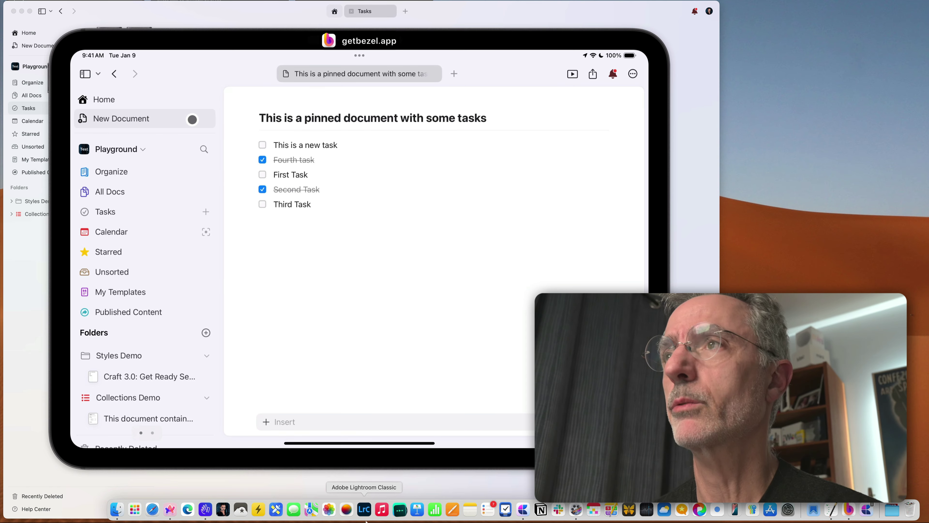
pyautogui.click(115, 75)
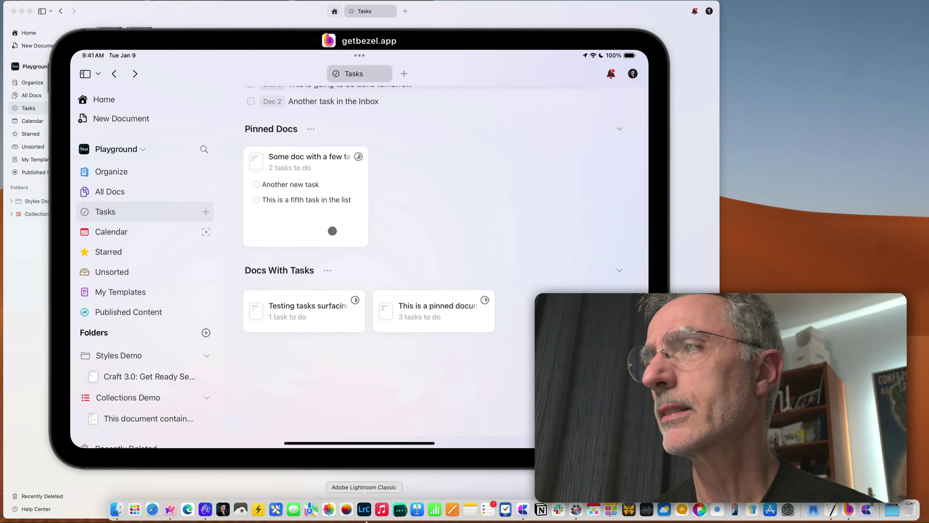
pyautogui.scroll(5, 335, 233)
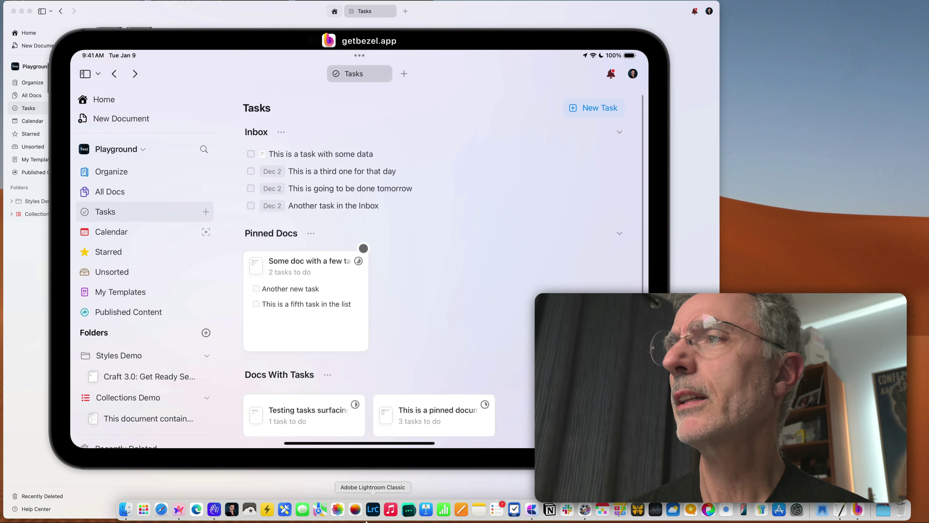
pyautogui.scroll(-2, 414, 249)
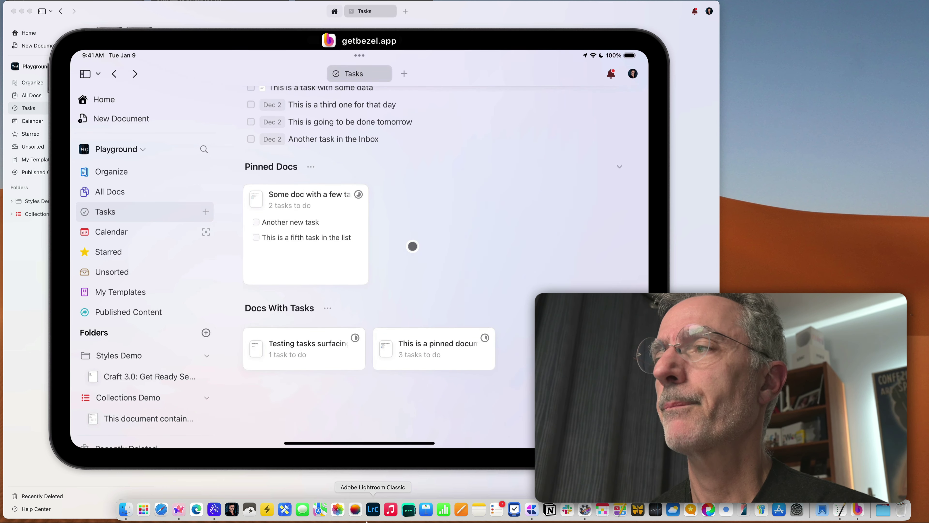
# Step: Apply Complete Remaining to the pinned document's tasks from its ⊖ menu
pyautogui.click(435, 346)
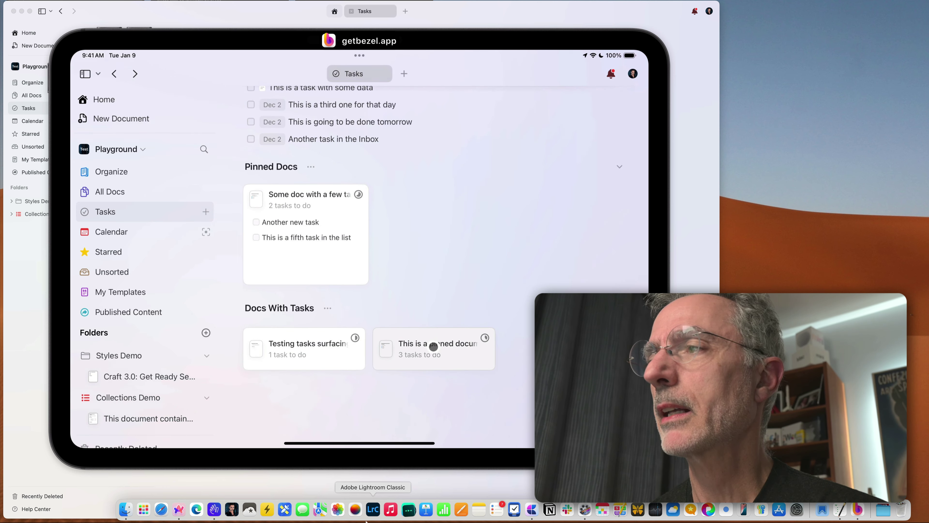
pyautogui.click(392, 308)
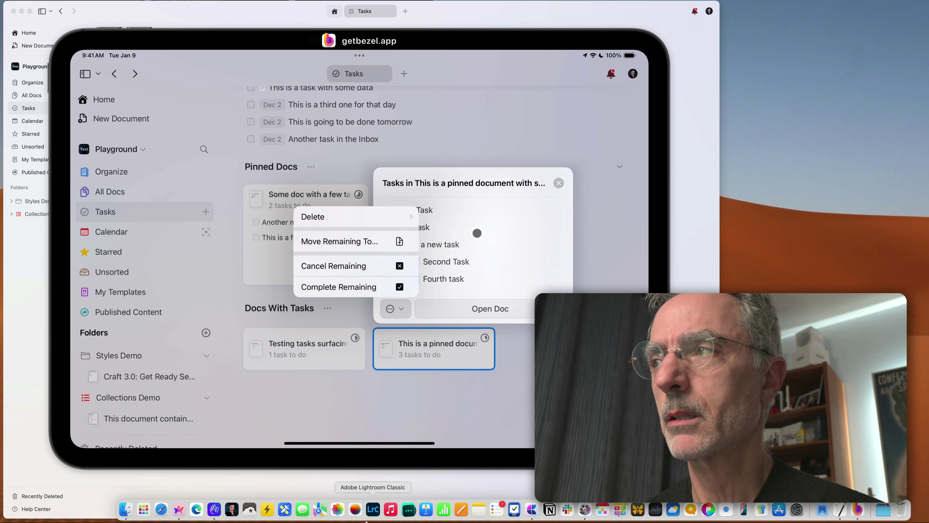
pyautogui.click(501, 181)
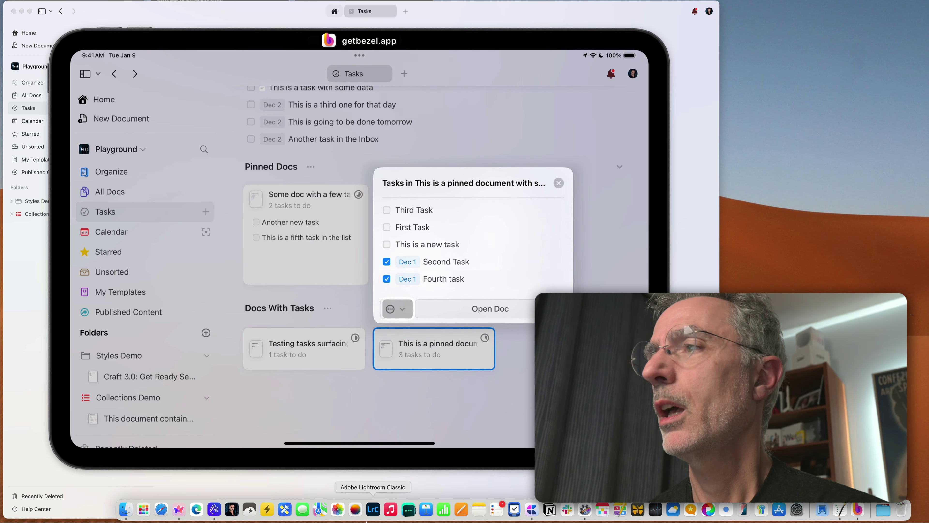
pyautogui.click(395, 309)
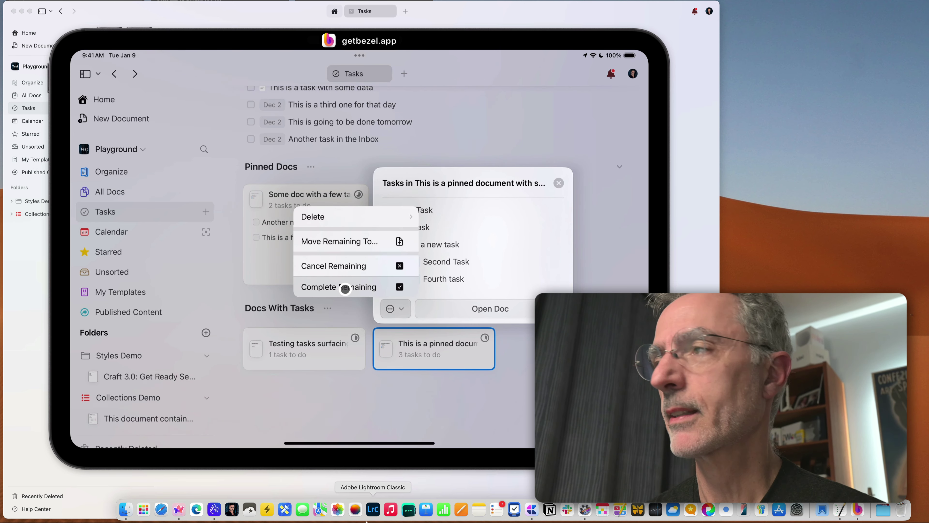
pyautogui.click(346, 288)
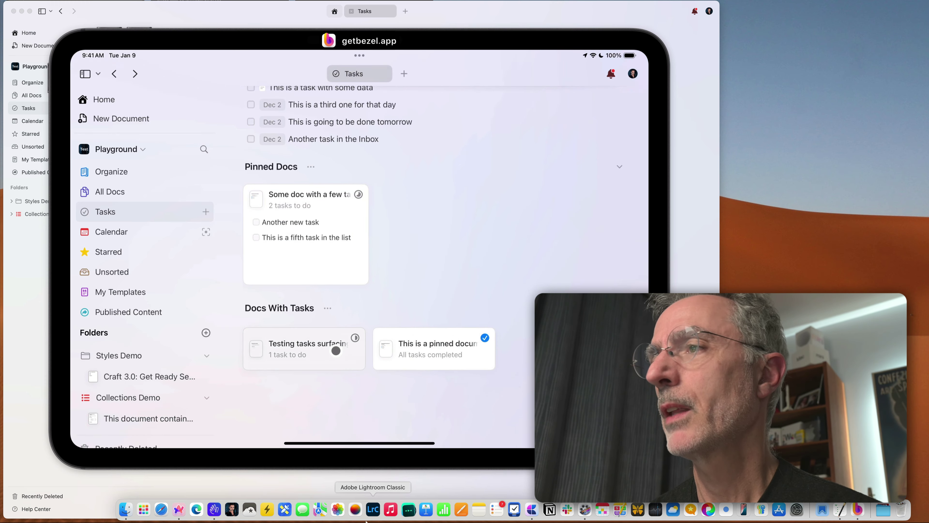
pyautogui.click(333, 350)
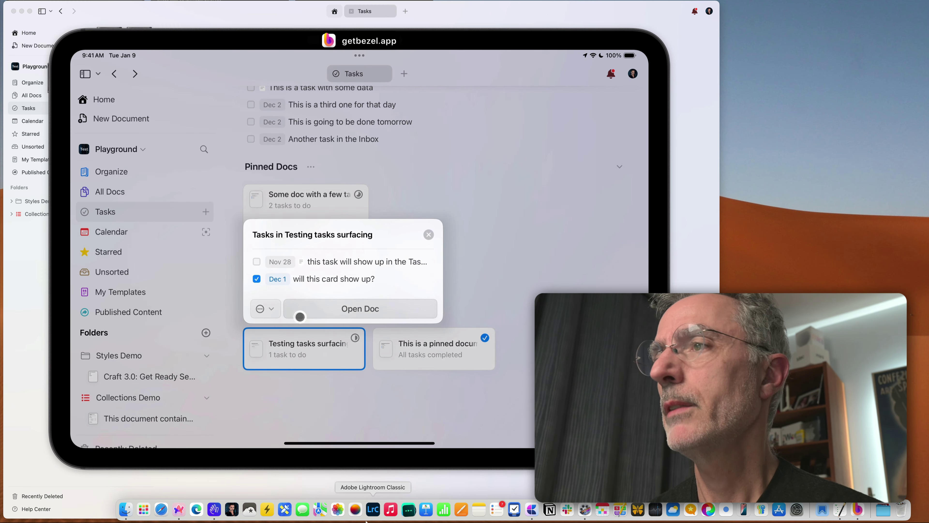
# Step: Try Move Remaining To… (Coming Soon) on Testing tasks surfacing, then close the preview
pyautogui.click(265, 309)
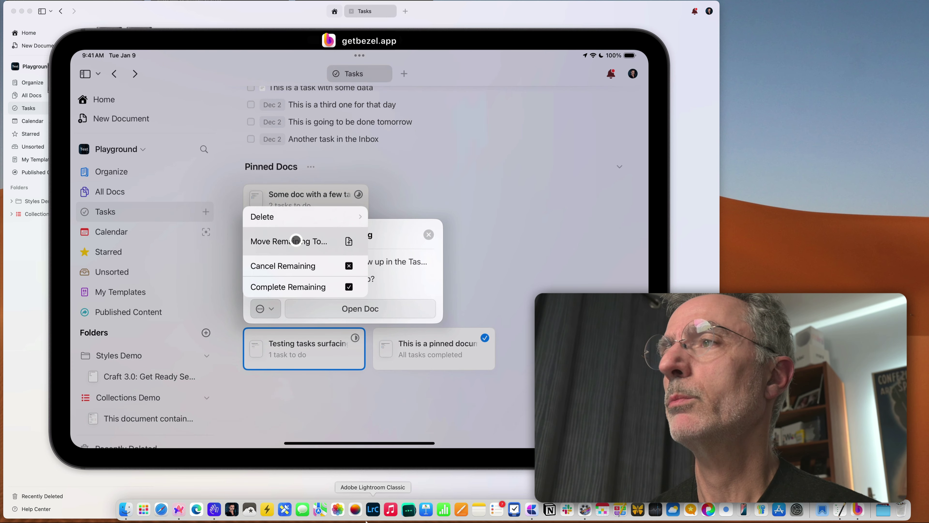
pyautogui.click(296, 241)
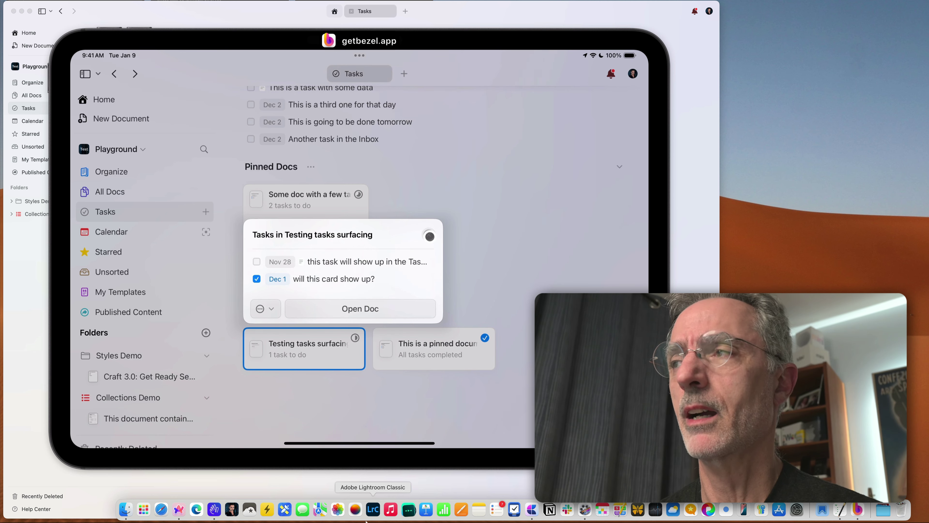
pyautogui.click(430, 236)
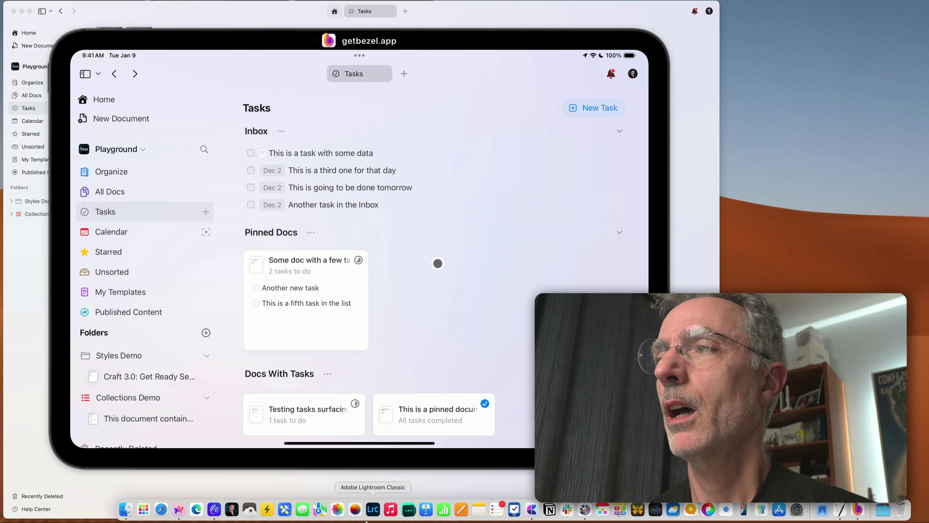
# Step: Scroll back to the top of the Tasks page and start a new Inbox task
pyautogui.scroll(-2, 440, 263)
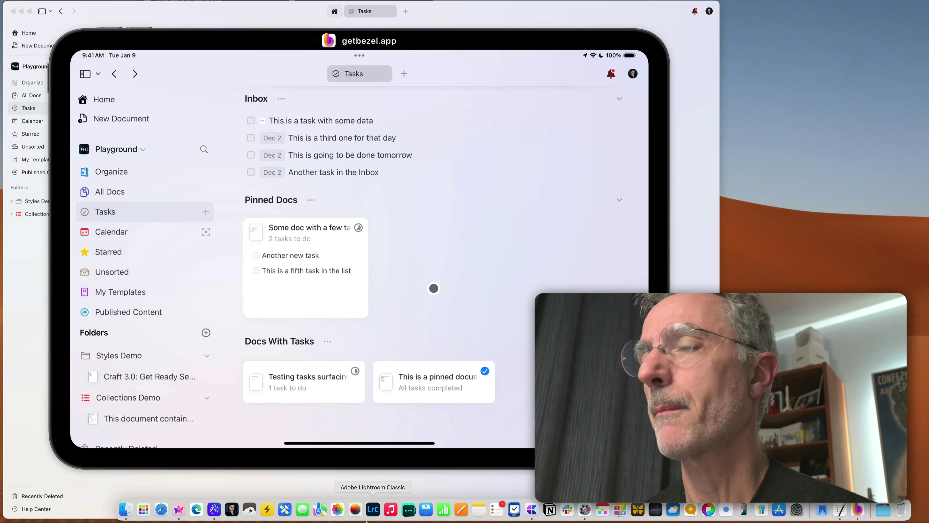
pyautogui.scroll(-4, 434, 286)
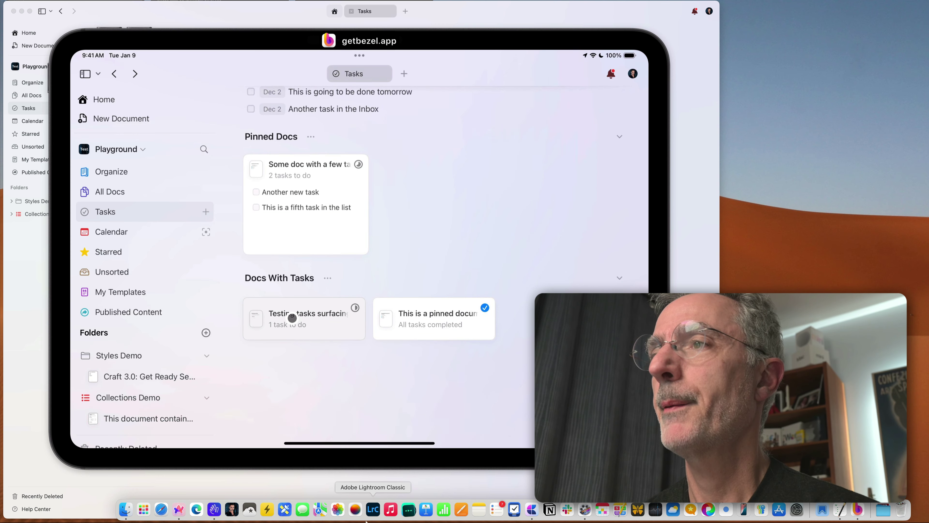
pyautogui.scroll(6, 289, 317)
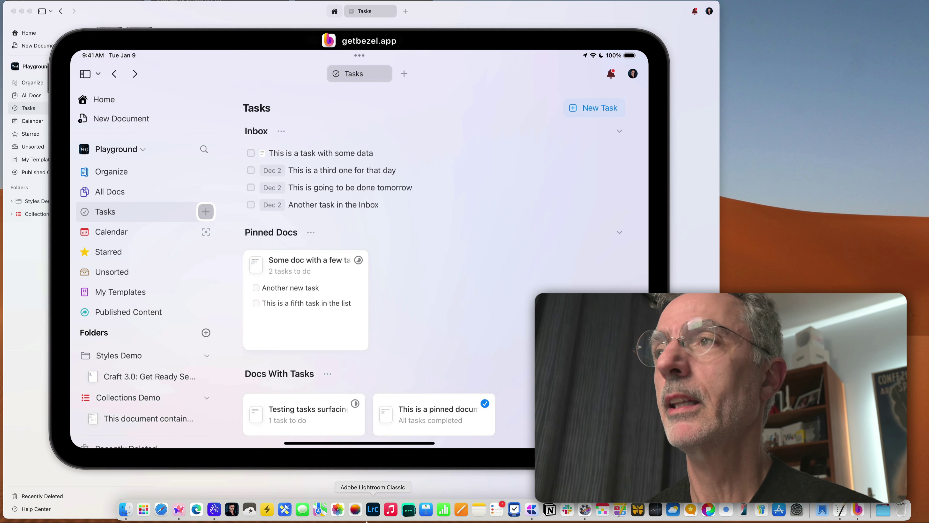
pyautogui.click(206, 212)
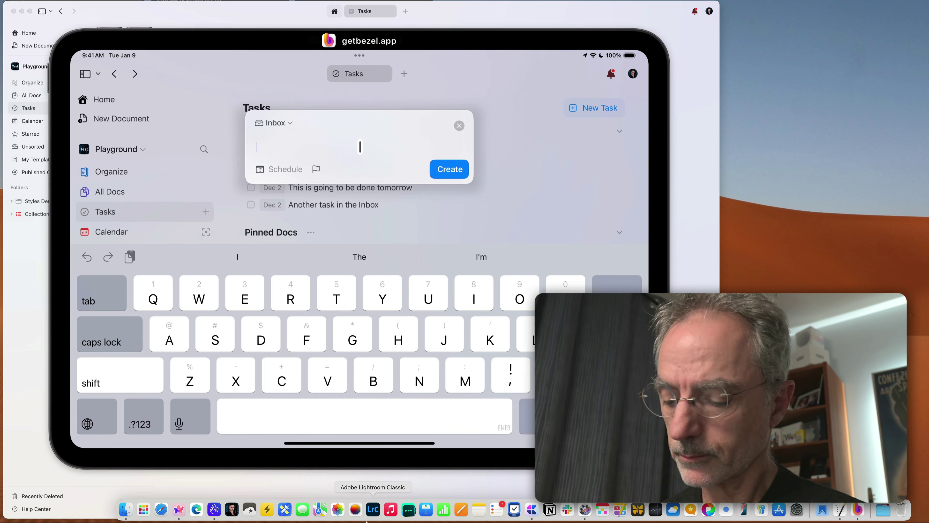
# Step: Create the placeholder Inbox task 'Slfhsadkhjsdkkhskhsdfkjh'
pyautogui.write('Slfhsadkhjsdkkhskhsdfkjh')
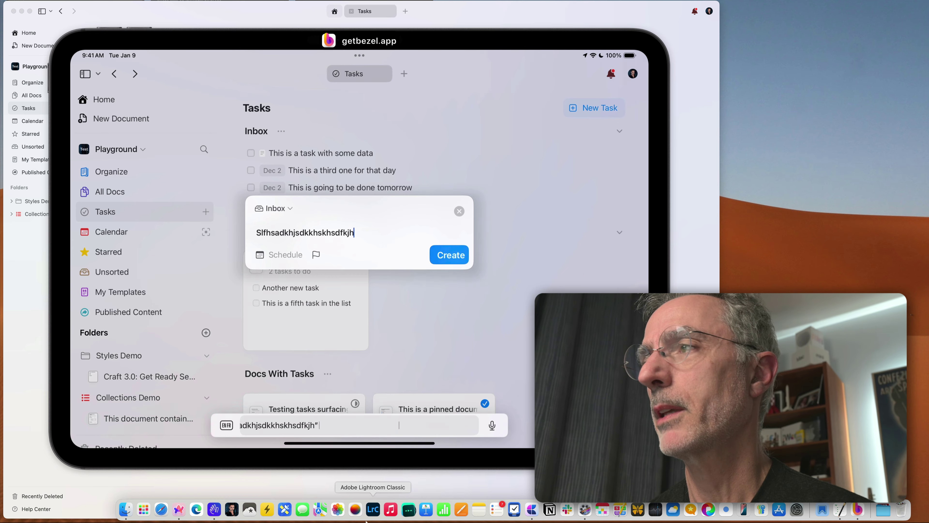
pyautogui.click(450, 255)
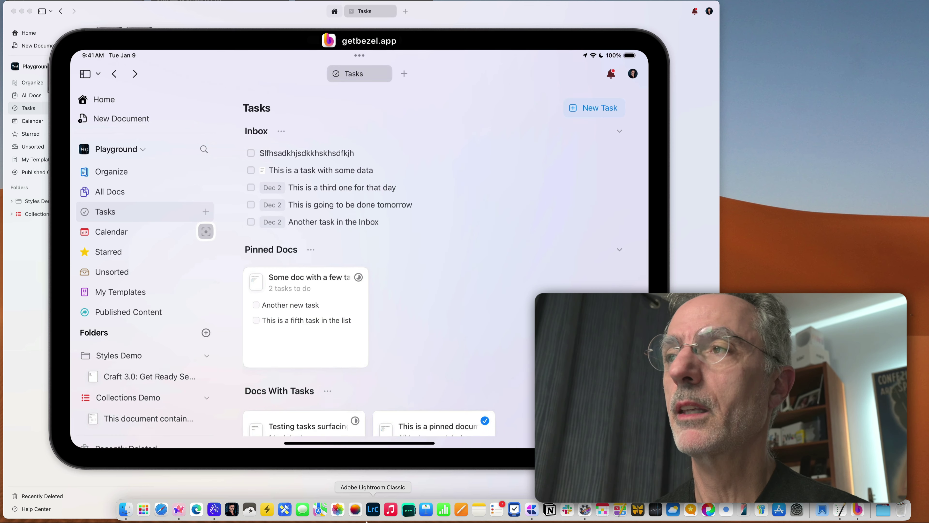
# Step: Open today's daily note, Sun Dec 1, from the Calendar entry in the sidebar
pyautogui.click(206, 231)
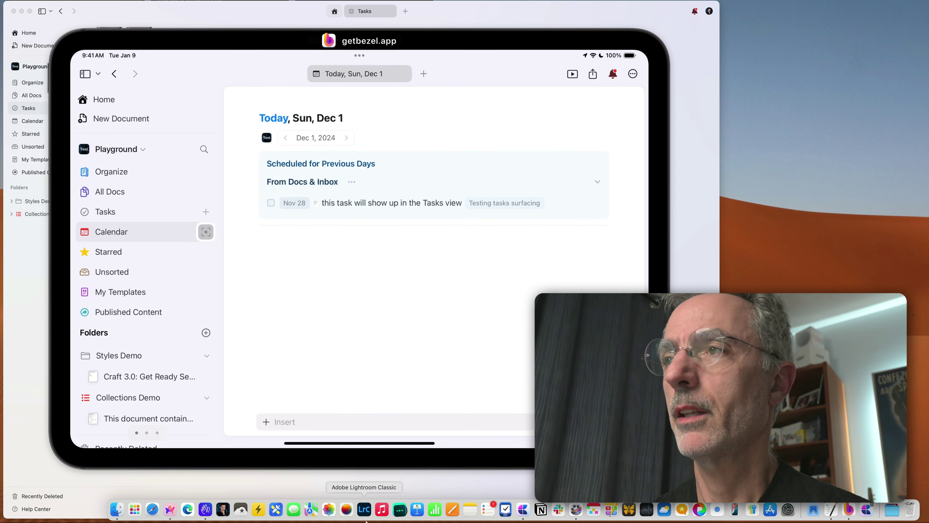
# Step: Start a new task, cancel it without saving, and return to the Tasks overview
pyautogui.click(206, 211)
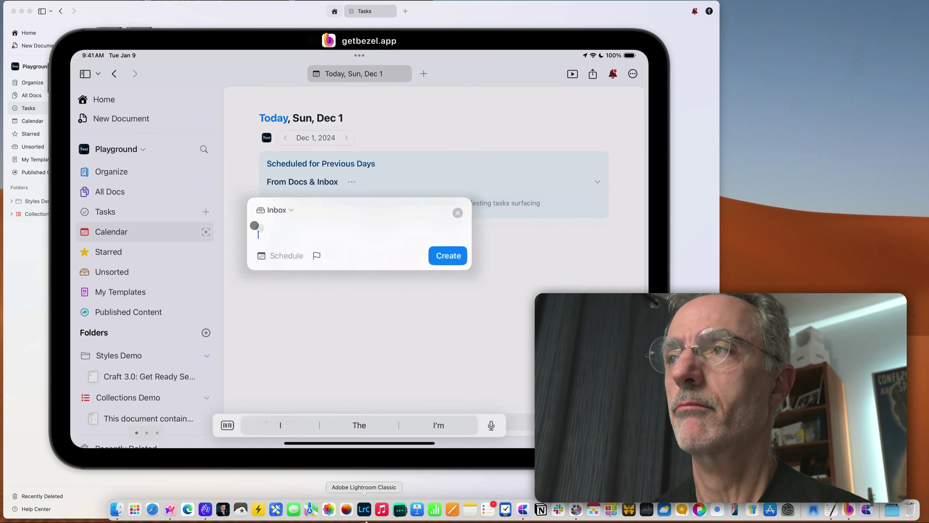
pyautogui.click(340, 303)
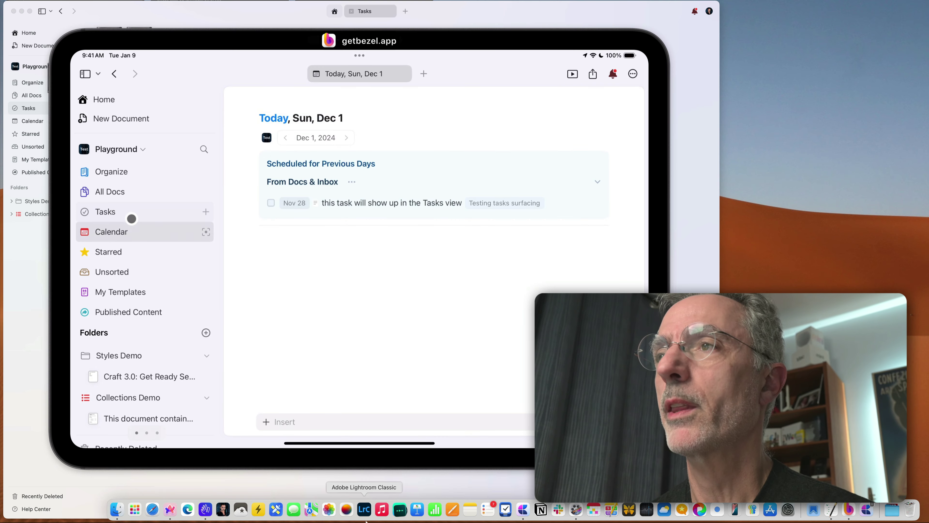
pyautogui.click(129, 212)
pyautogui.scroll(-4, 441, 253)
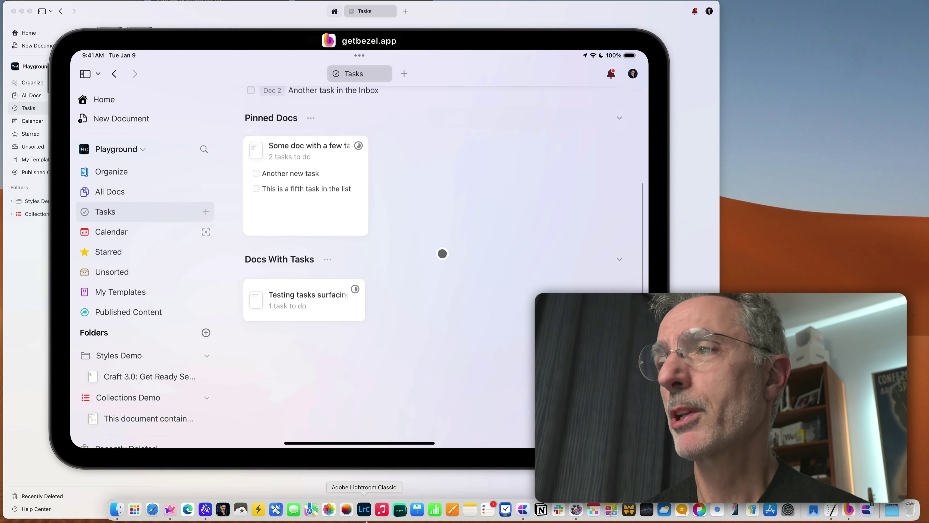
pyautogui.scroll(4, 442, 253)
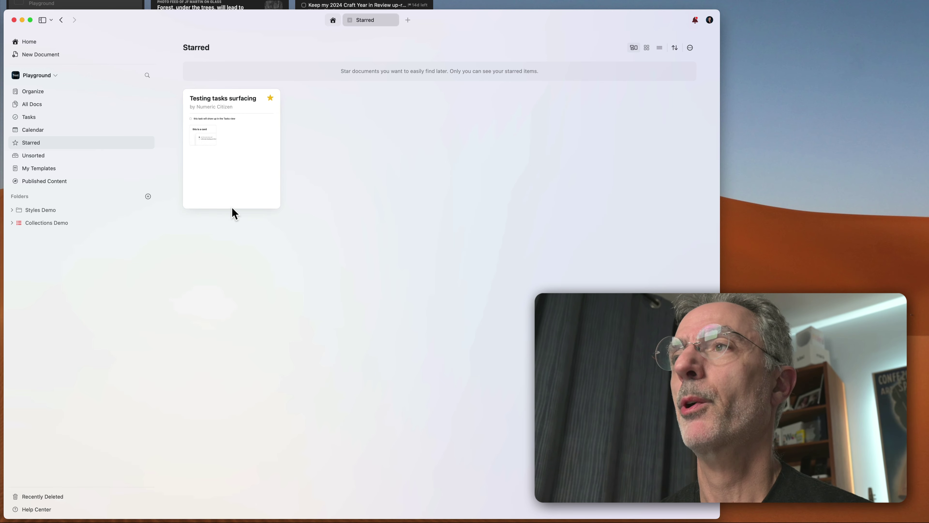
# Step: Open Testing tasks surfacing and its 'this is a card' page, then return to Tasks
pyautogui.click(232, 182)
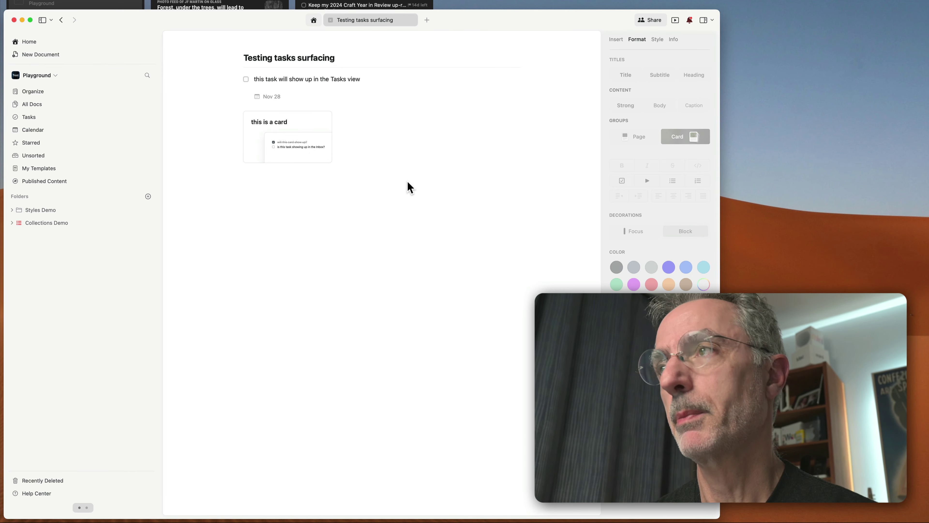
pyautogui.click(295, 140)
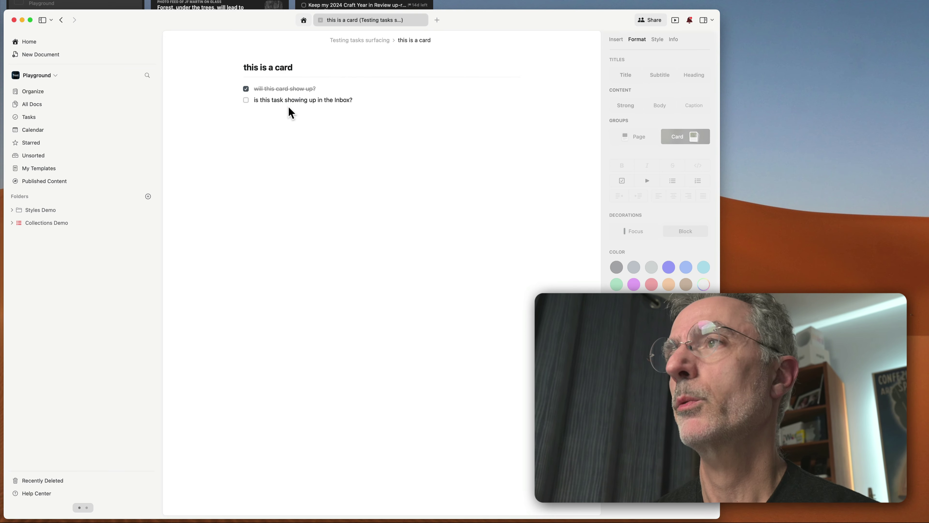
pyautogui.click(293, 99)
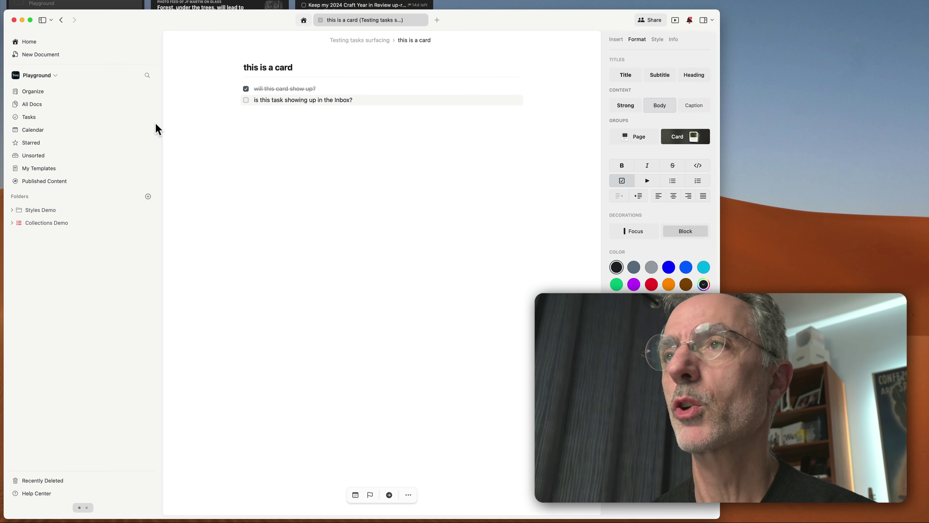
pyautogui.click(39, 120)
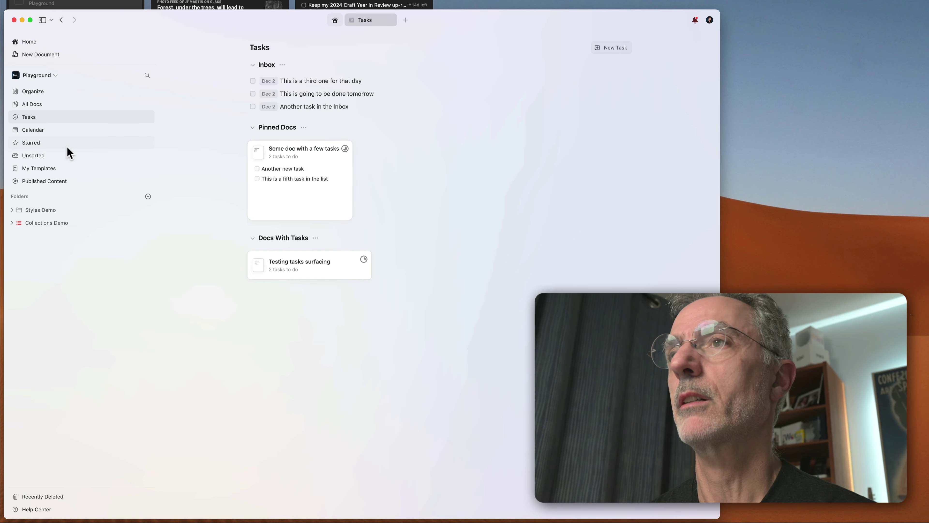
# Step: Check the Testing tasks surfacing doc's options in Starred, then preview its tasks from Tasks
pyautogui.click(48, 142)
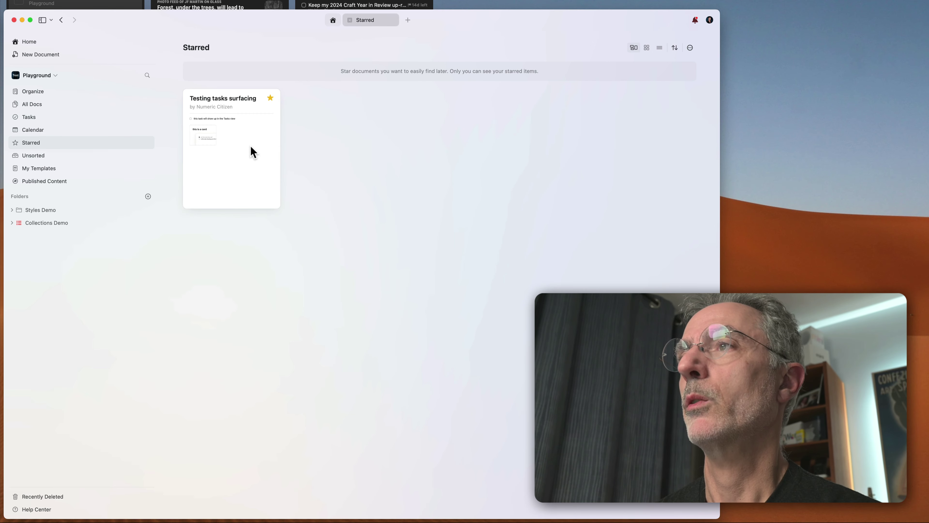
pyautogui.rightClick(260, 142)
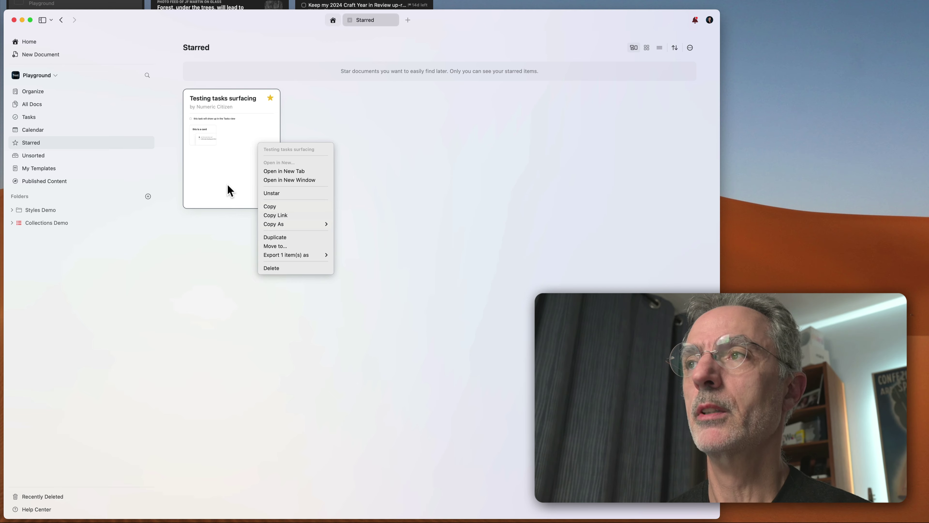
pyautogui.click(208, 239)
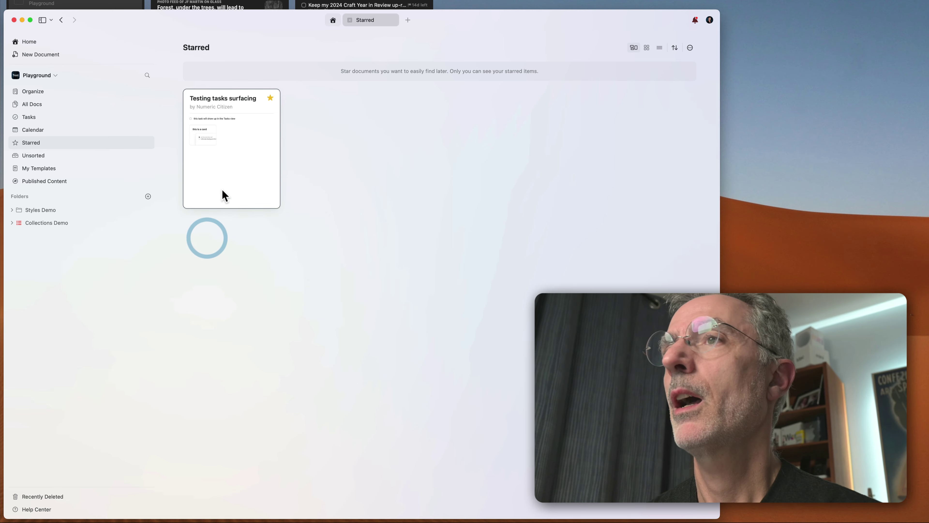
pyautogui.click(33, 118)
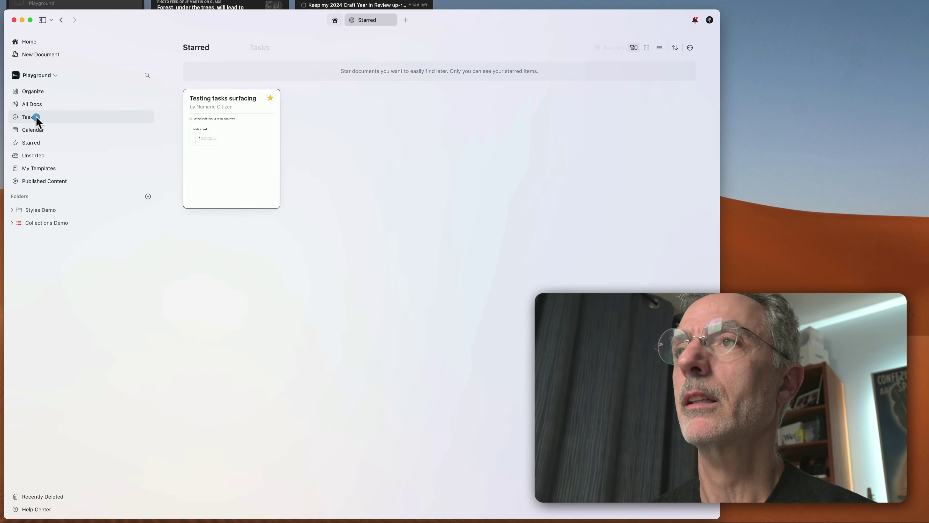
pyautogui.click(334, 265)
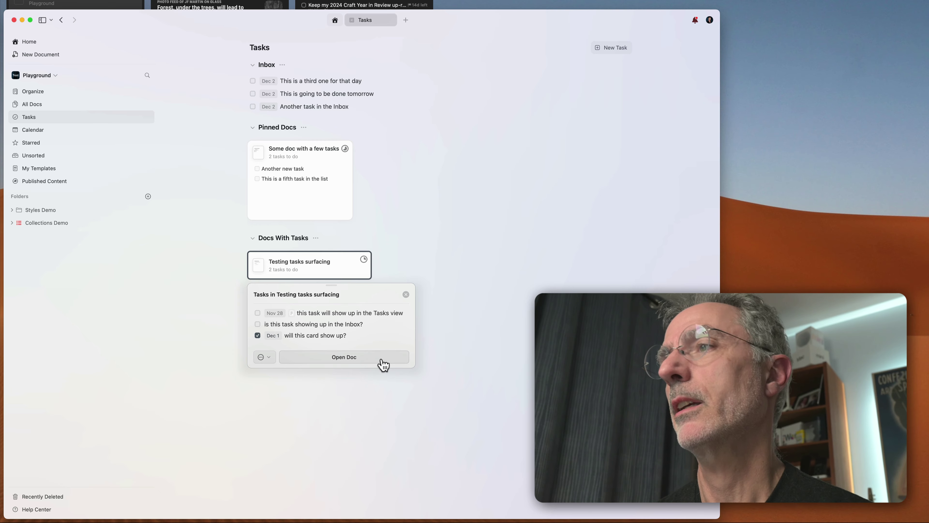
# Step: Open Testing tasks surfacing from its preview twice, then switch to Calendar with Cmd+Shift+C
pyautogui.click(357, 357)
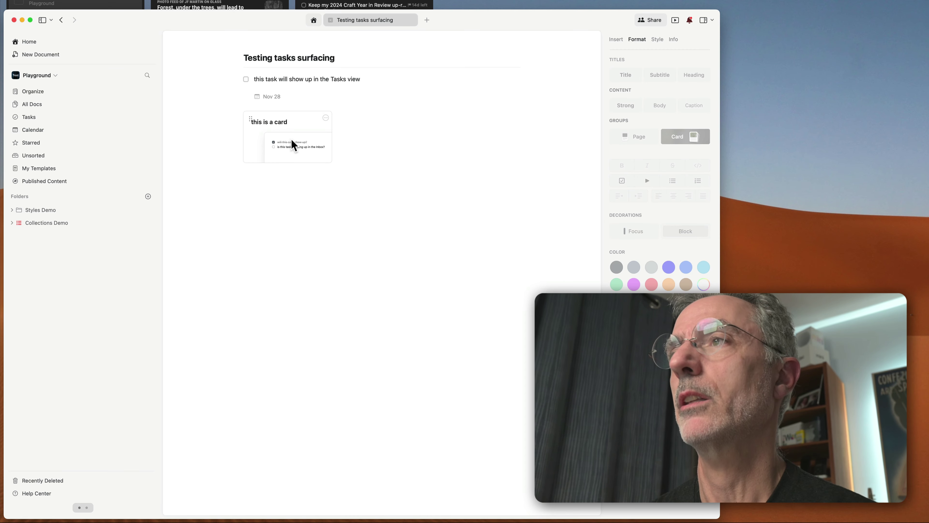
pyautogui.click(44, 118)
pyautogui.click(322, 273)
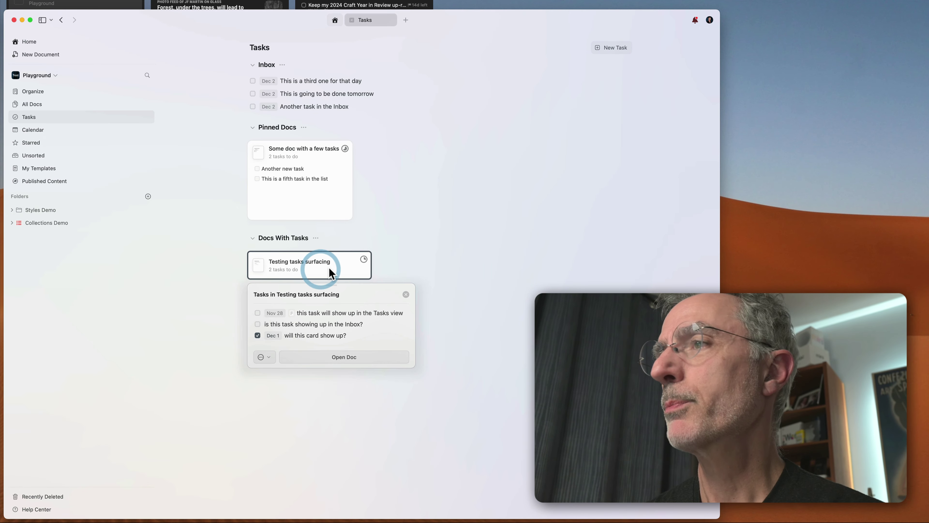
pyautogui.click(339, 357)
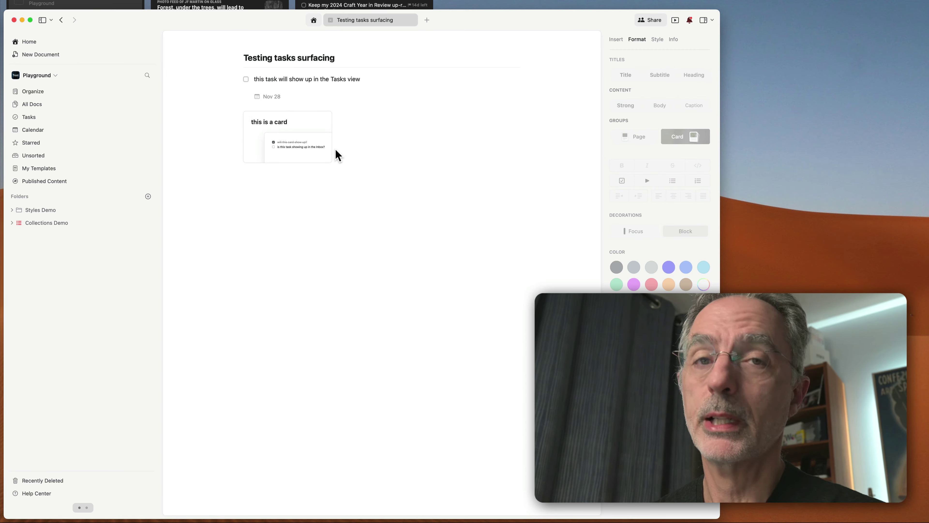
pyautogui.press('super+shift+c')
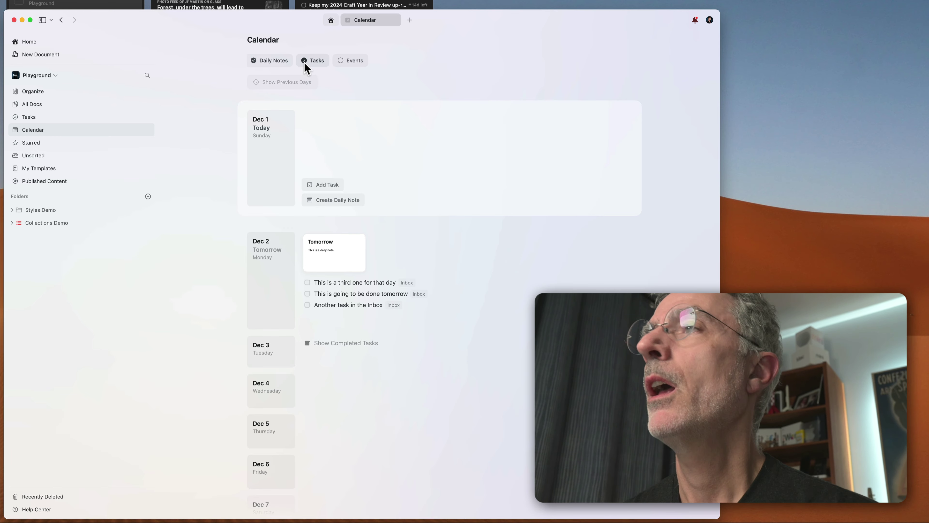
# Step: Re-enable the Daily Notes and Tasks filters and show previous days back to Sun Nov 17
pyautogui.click(253, 60)
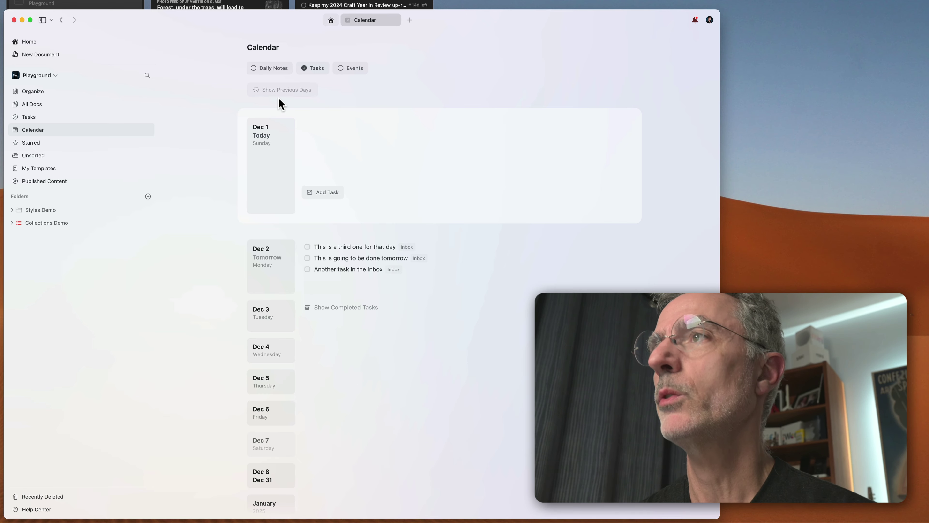
pyautogui.click(254, 68)
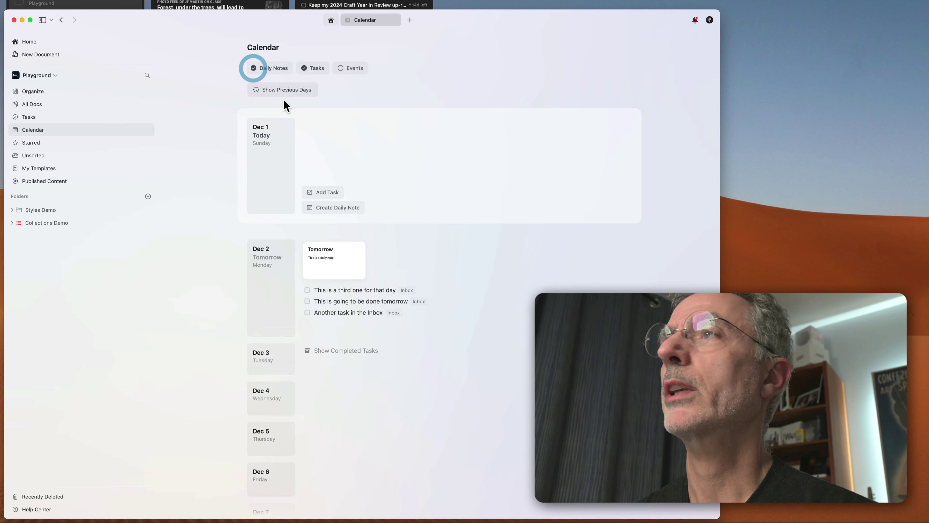
pyautogui.click(305, 68)
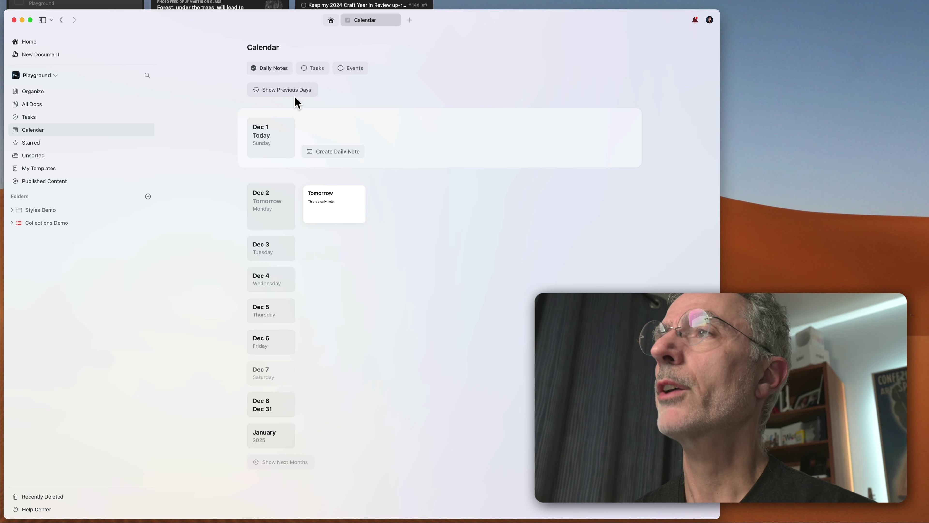
pyautogui.click(290, 89)
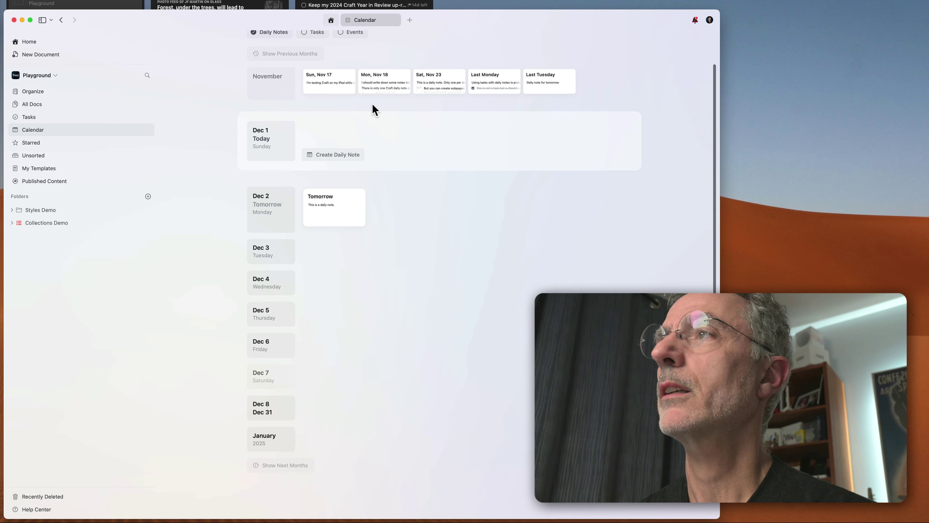
pyautogui.scroll(2, 351, 105)
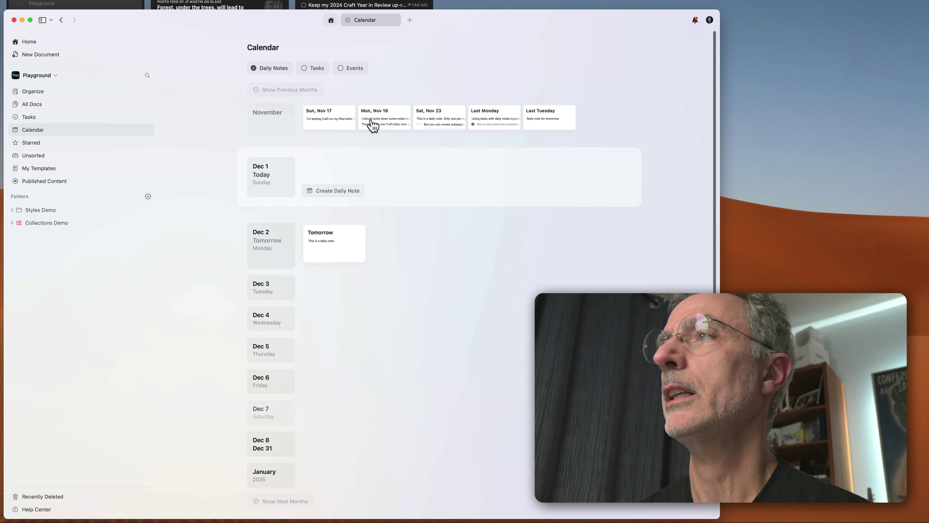
pyautogui.click(310, 68)
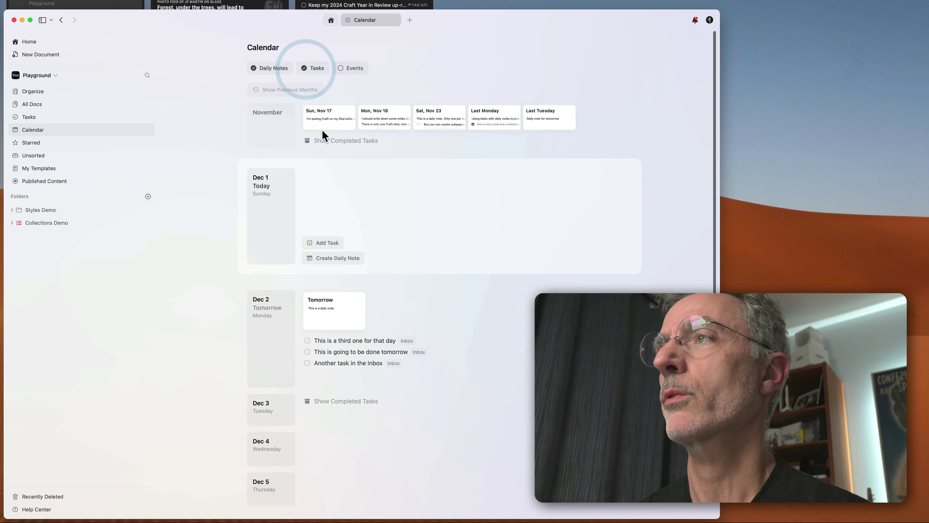
# Step: Glance at the completed-tasks logbook, close it, and open Calendar Settings showing weeks starting Sunday
pyautogui.click(343, 142)
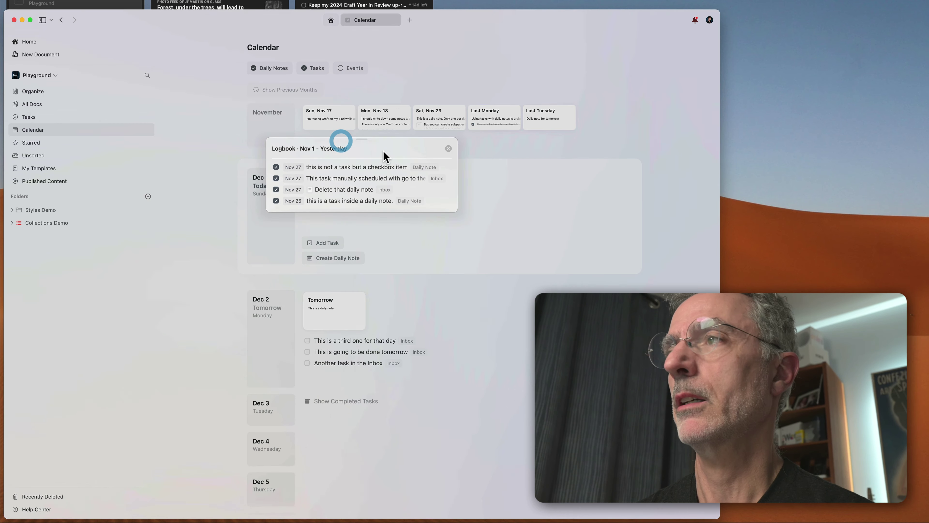
pyautogui.moveTo(366, 146)
pyautogui.mouseDown()
pyautogui.moveTo(363, 154)
pyautogui.moveTo(368, 144)
pyautogui.mouseUp()
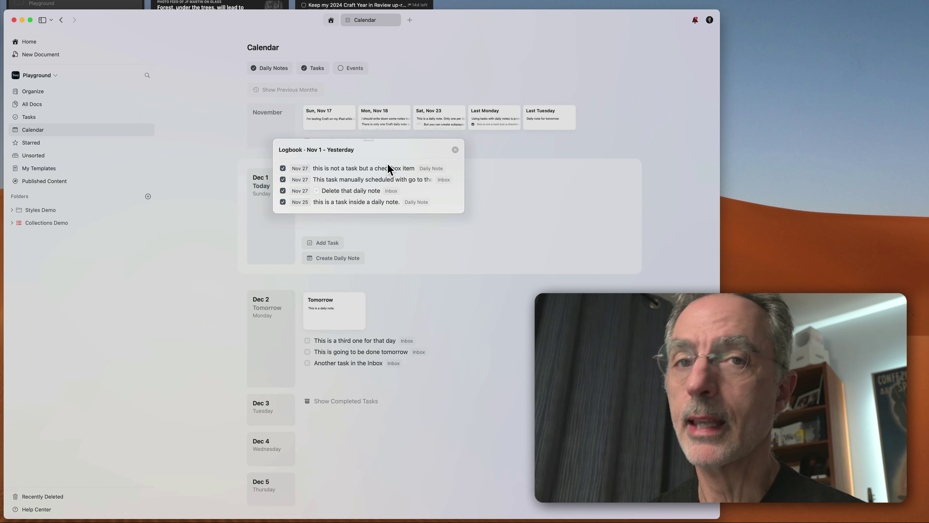
pyautogui.click(455, 150)
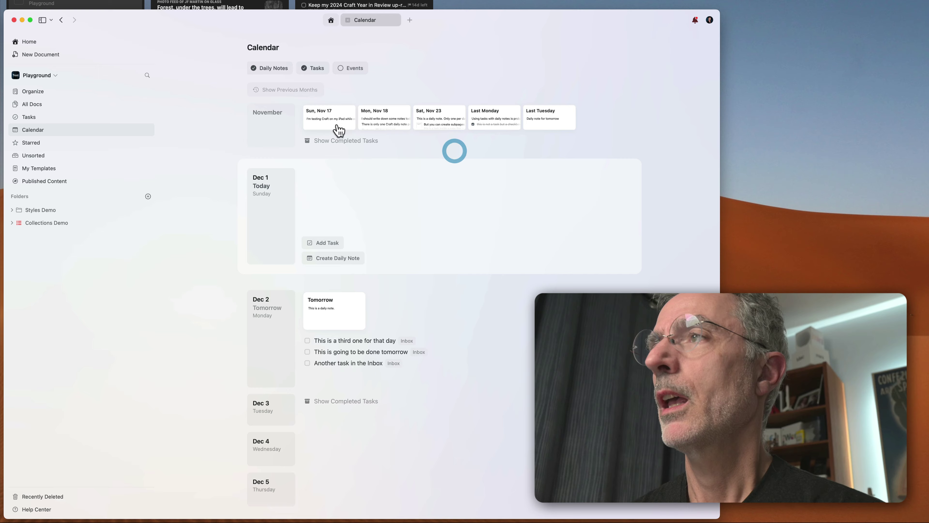
pyautogui.click(340, 67)
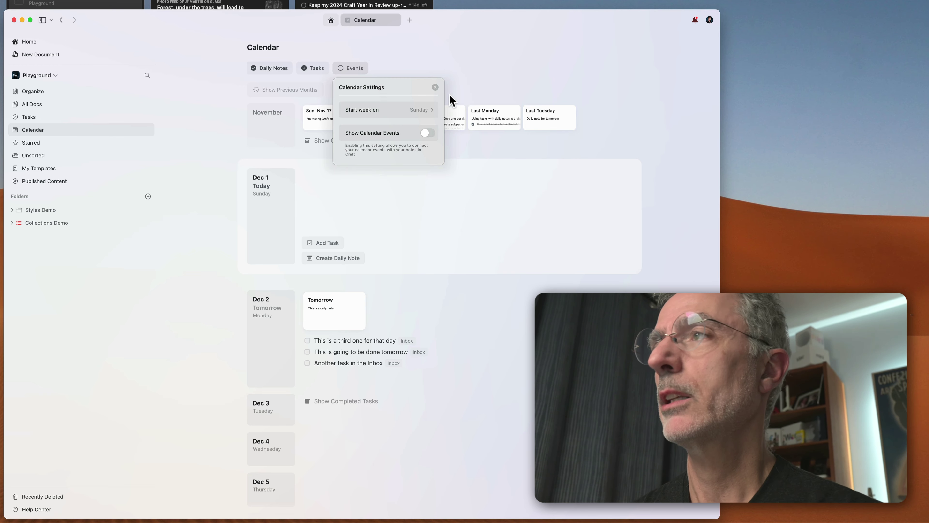
# Step: Dismiss the Calendar Settings popover
pyautogui.click(465, 58)
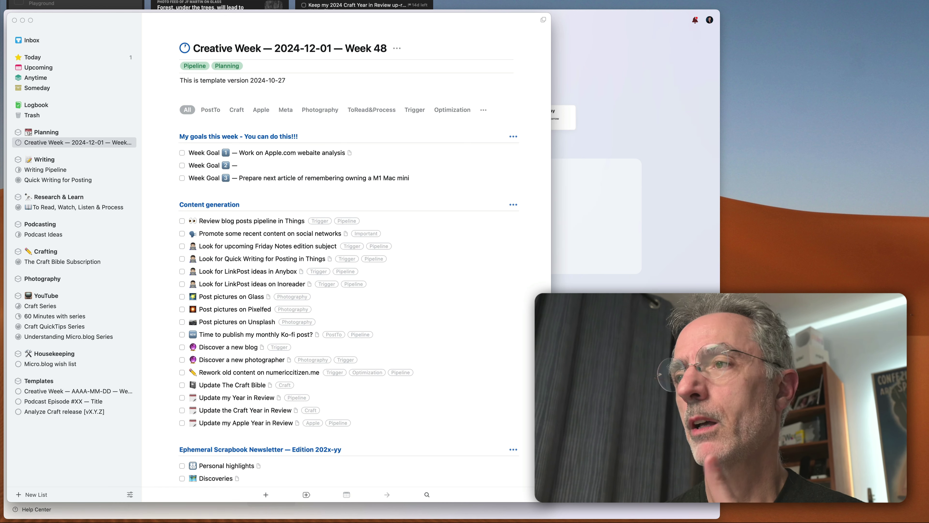
# Step: Open The Ephemeral Scrapbook newsletter in Craft via the Apple highlights task's craftdocs:// link
pyautogui.scroll(-5, 361, 312)
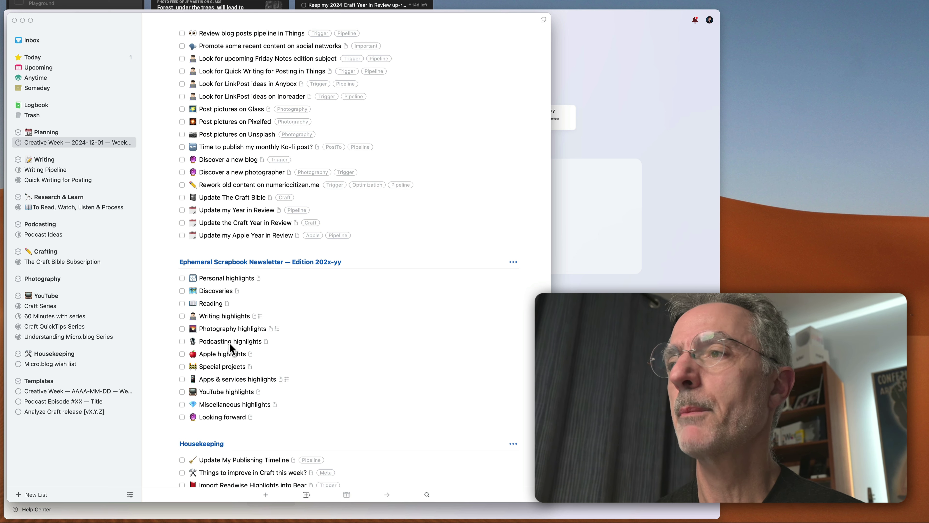
pyautogui.doubleClick(222, 355)
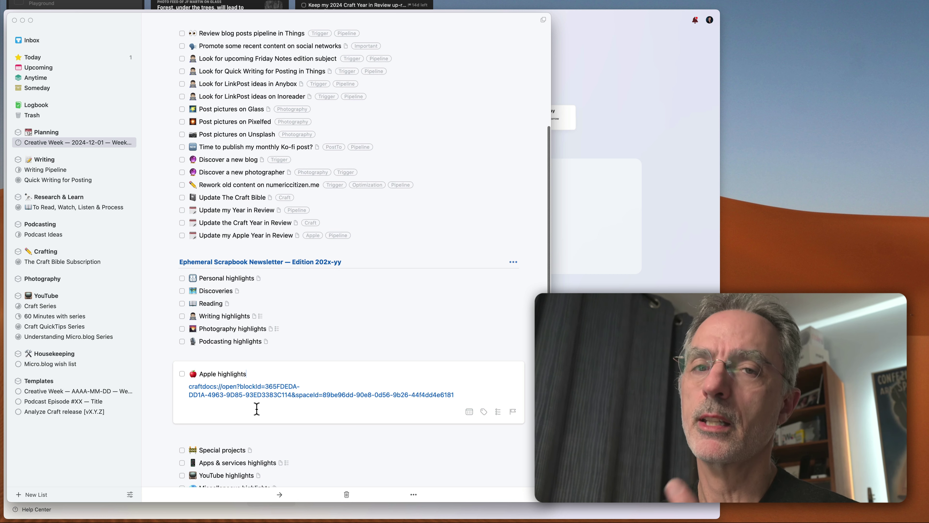
pyautogui.click(256, 395)
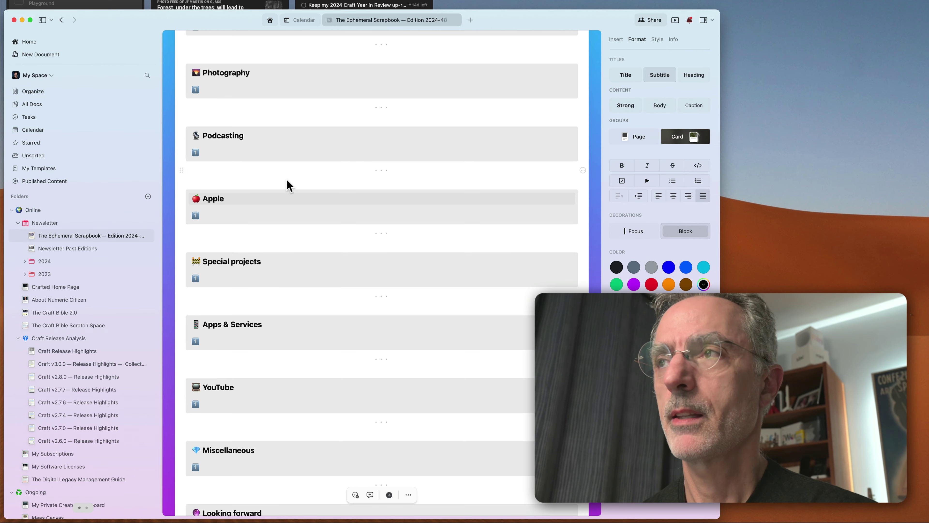
pyautogui.click(249, 216)
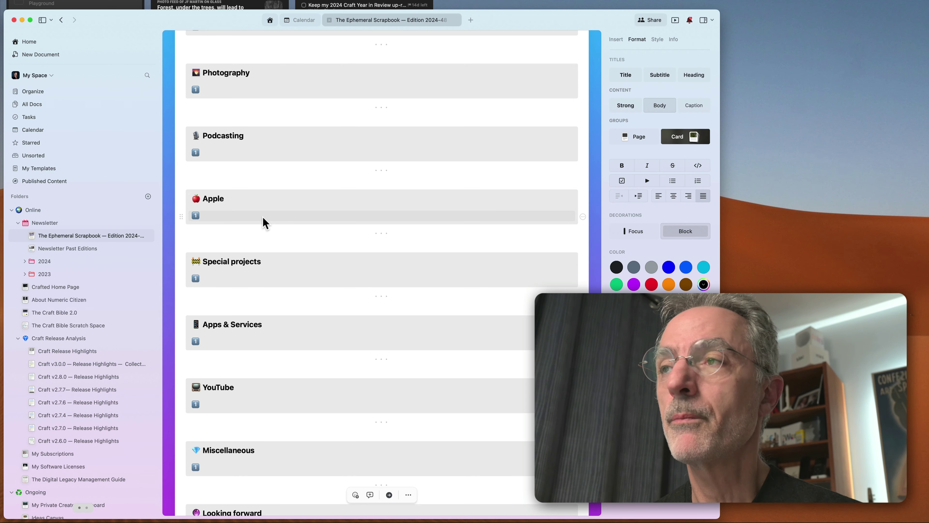
# Step: Check the Tasks overview, then return to The Ephemeral Scrapbook — Edition 2024-48 in Newsletter
pyautogui.click(45, 117)
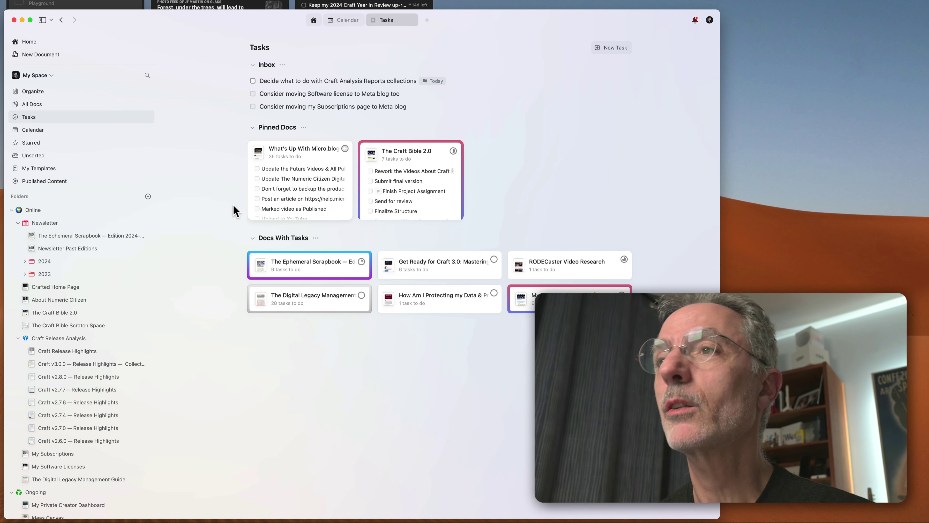
pyautogui.click(99, 234)
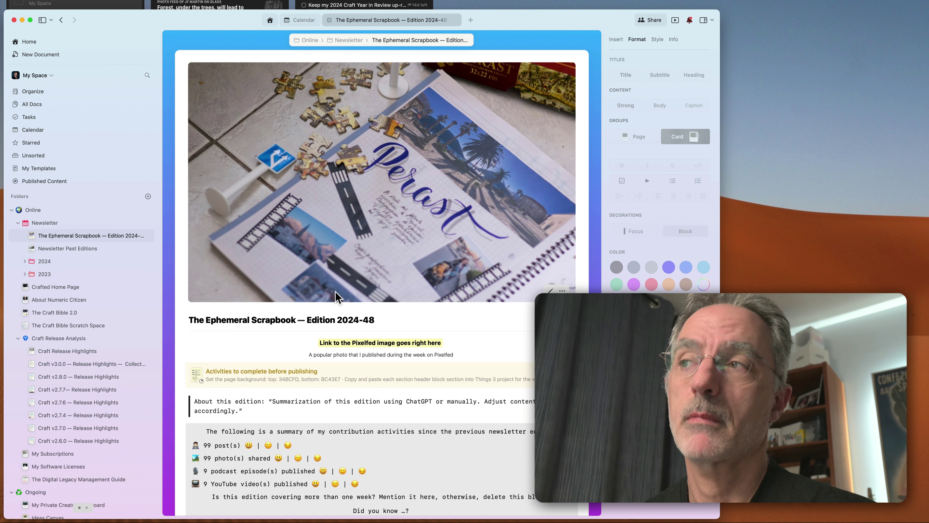
# Step: Open The Craft Bible 2.0 from the Online folder to view its About card and update history
pyautogui.click(55, 312)
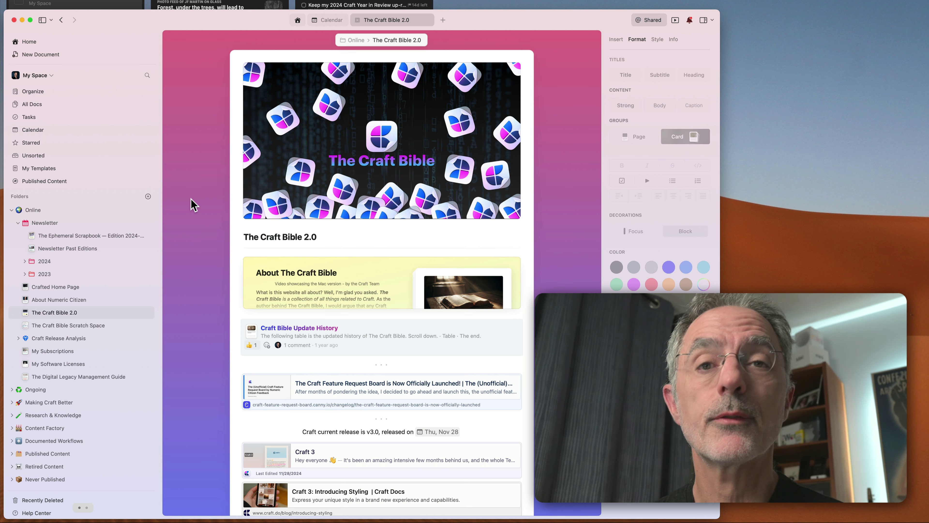